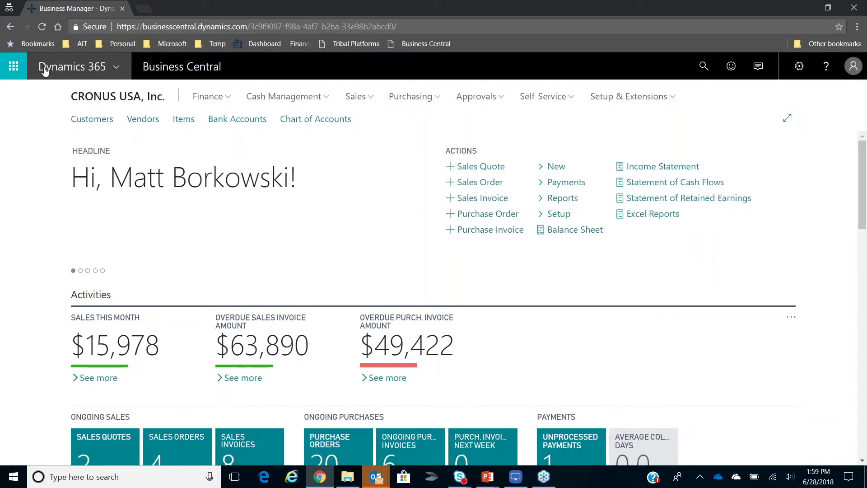
- Browse the full list of available apps in the app launcher and close it
{"action": "left_click", "coordinate": [14, 67]}
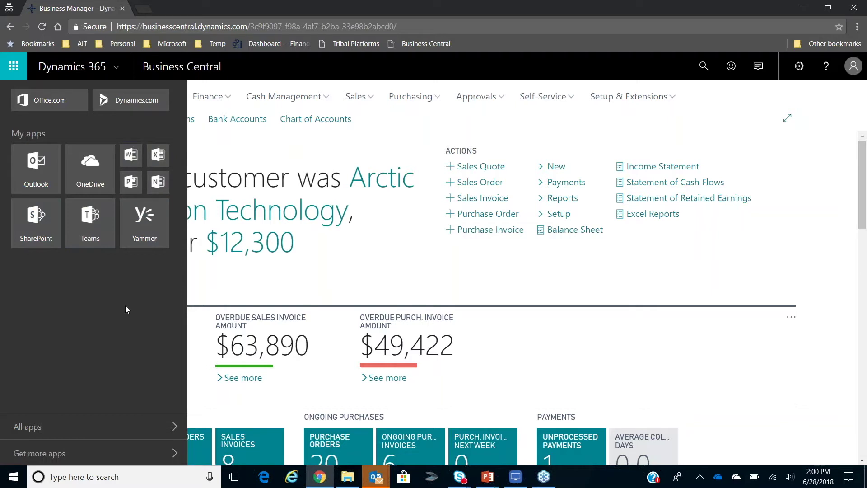
{"action": "left_click", "coordinate": [176, 426]}
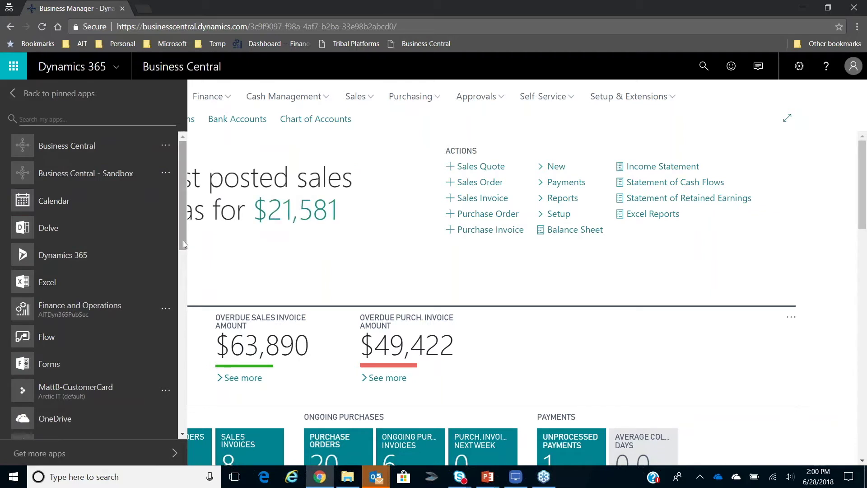
{"action": "left_click_drag", "start_coordinate": [183, 244], "coordinate": [172, 325]}
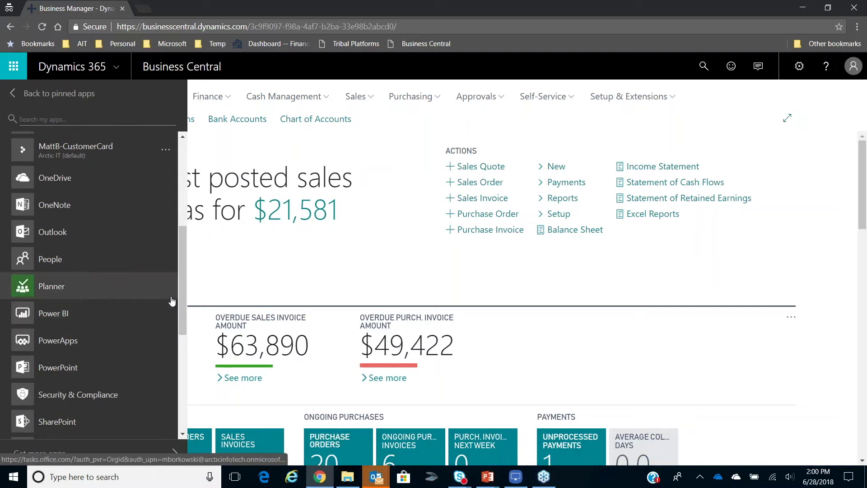
{"action": "left_click_drag", "start_coordinate": [180, 296], "coordinate": [173, 196]}
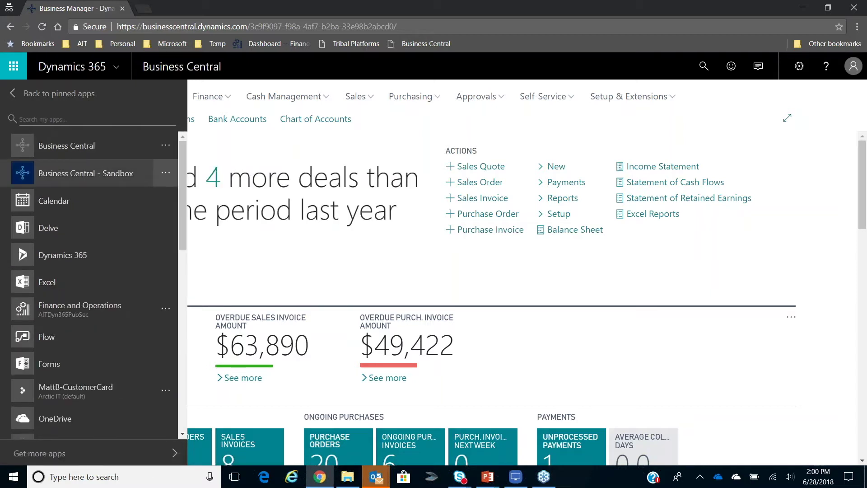
{"action": "left_click", "coordinate": [14, 69]}
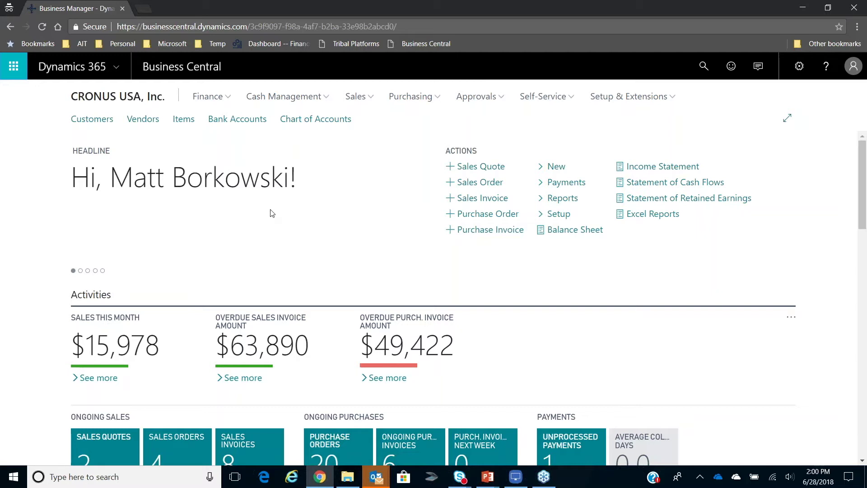
{"action": "left_click", "coordinate": [252, 245]}
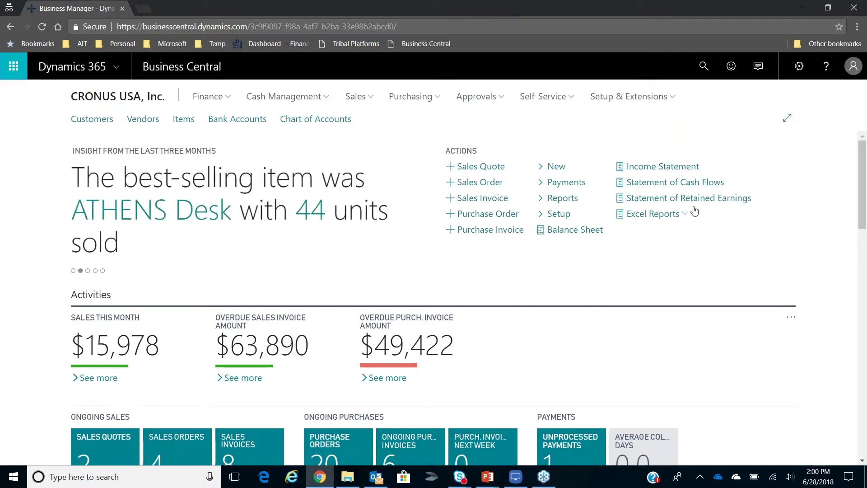
- Review the sales, overdue invoice, ongoing document and payment tiles in the home page's Activities section
{"action": "left_click_drag", "start_coordinate": [864, 214], "coordinate": [864, 258]}
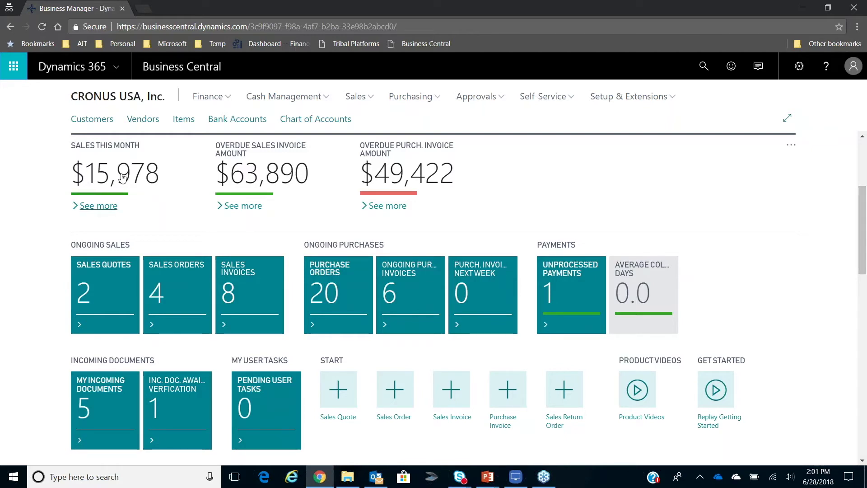
{"action": "mouse_move", "coordinate": [120, 180]}
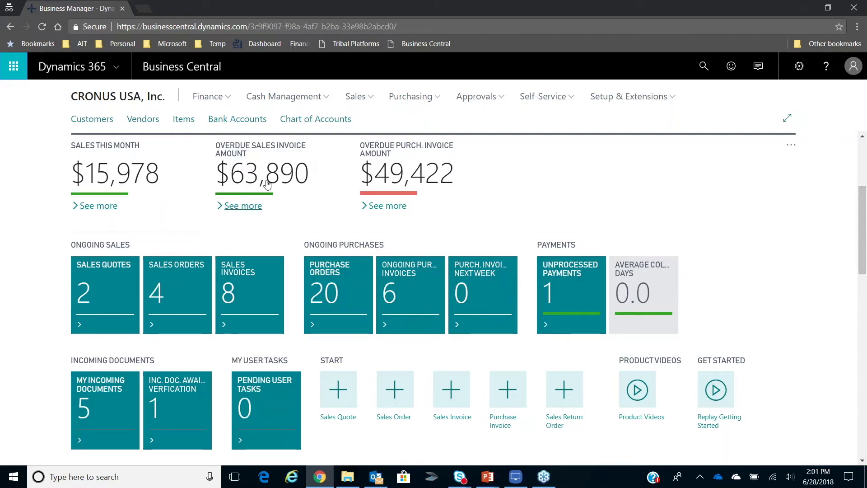
{"action": "mouse_move", "coordinate": [267, 182]}
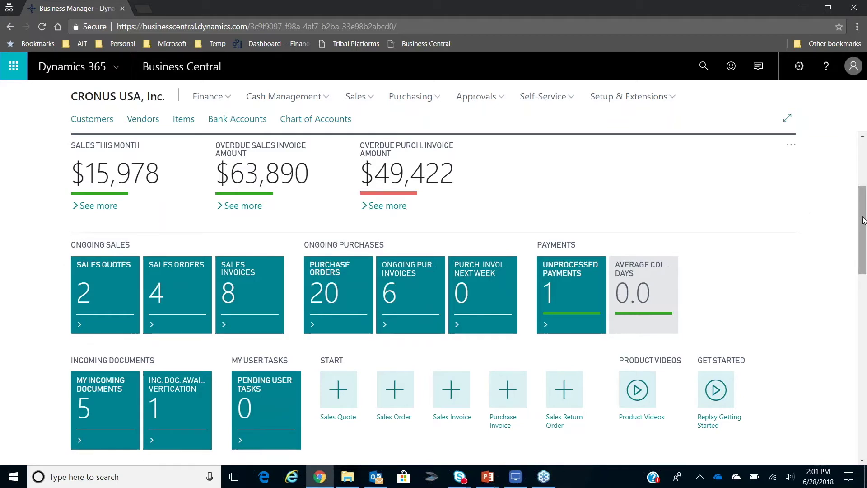
{"action": "left_click_drag", "start_coordinate": [863, 221], "coordinate": [864, 252]}
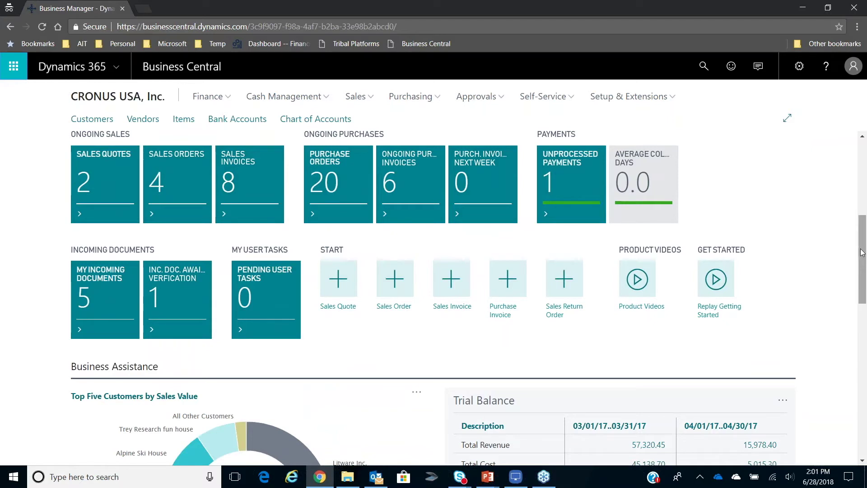
{"action": "left_click_drag", "start_coordinate": [863, 253], "coordinate": [861, 262]}
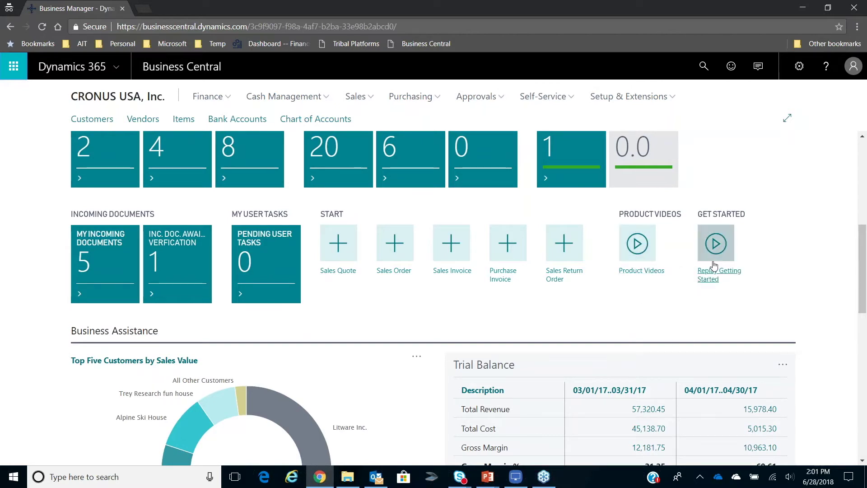
- Replay the Getting Started introduction for the trial experience and dismiss it
{"action": "left_click", "coordinate": [716, 246]}
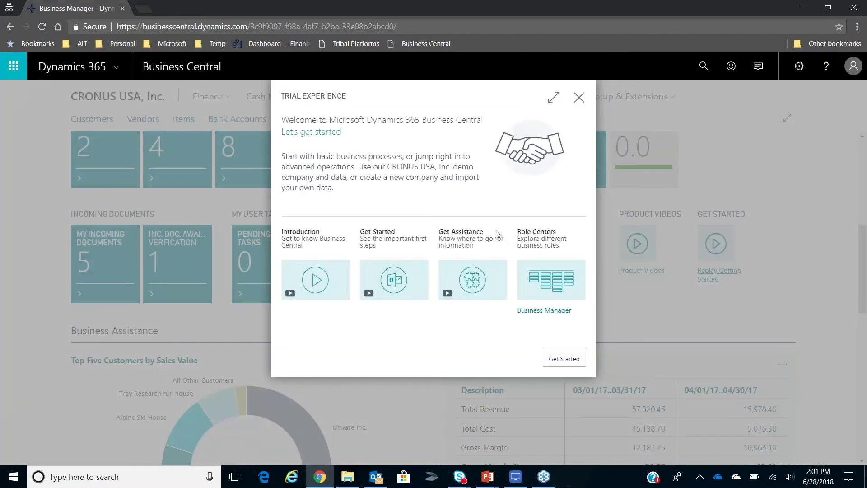
{"action": "left_click", "coordinate": [565, 360]}
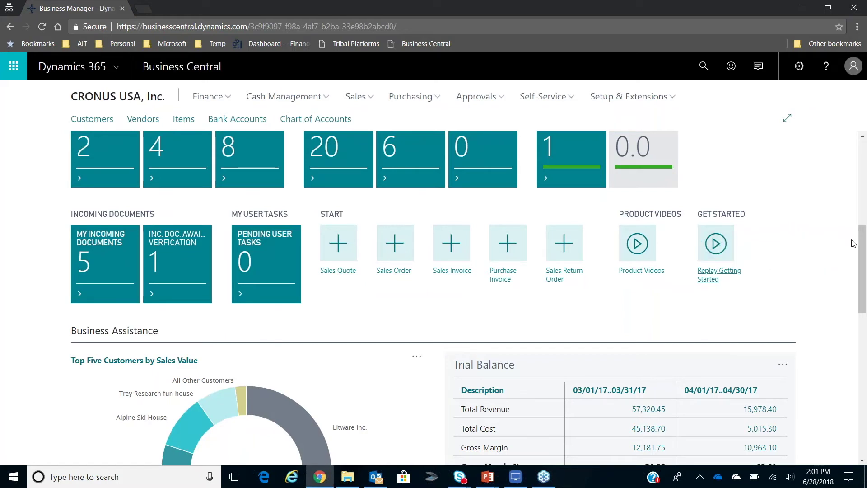
{"action": "right_click", "coordinate": [863, 316]}
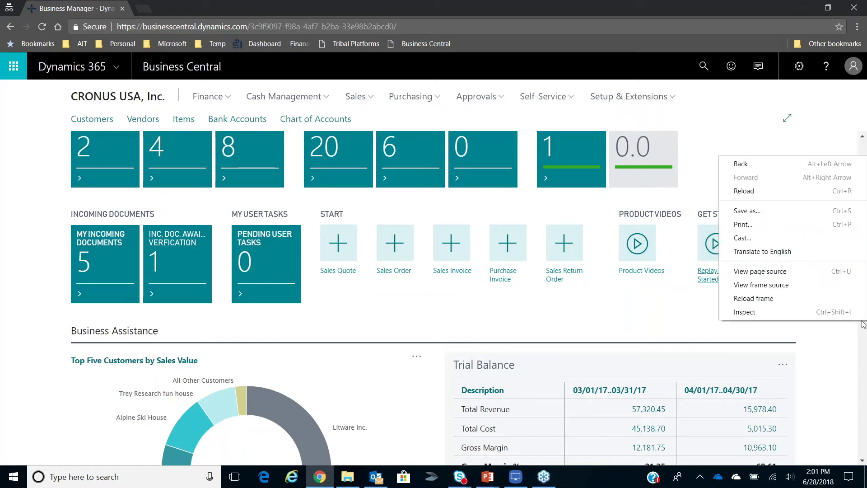
{"action": "left_click", "coordinate": [860, 342]}
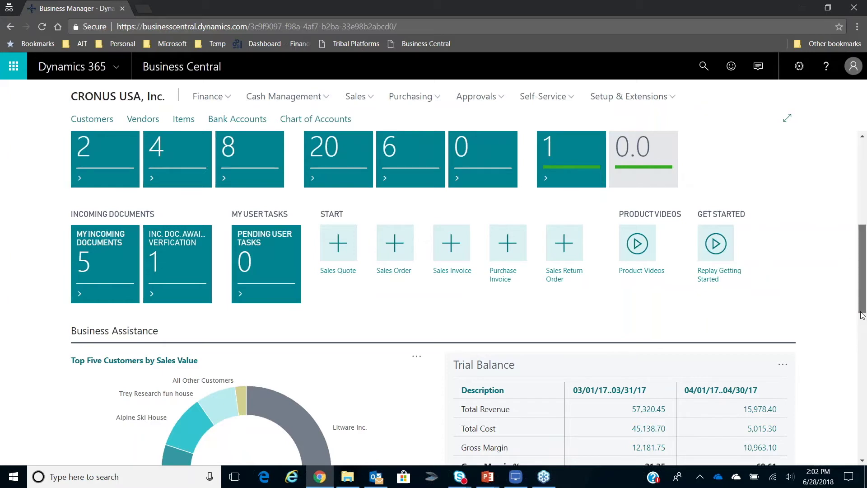
- Drill into the Trial Balance's Total Revenue for 03/01/17..03/31/17, inspect the Income, Product Sales account card, and return to the home page
{"action": "scroll", "coordinate": [862, 337], "scroll_direction": "down", "scroll_amount": 2}
{"action": "scroll", "coordinate": [863, 334], "scroll_direction": "down", "scroll_amount": 4}
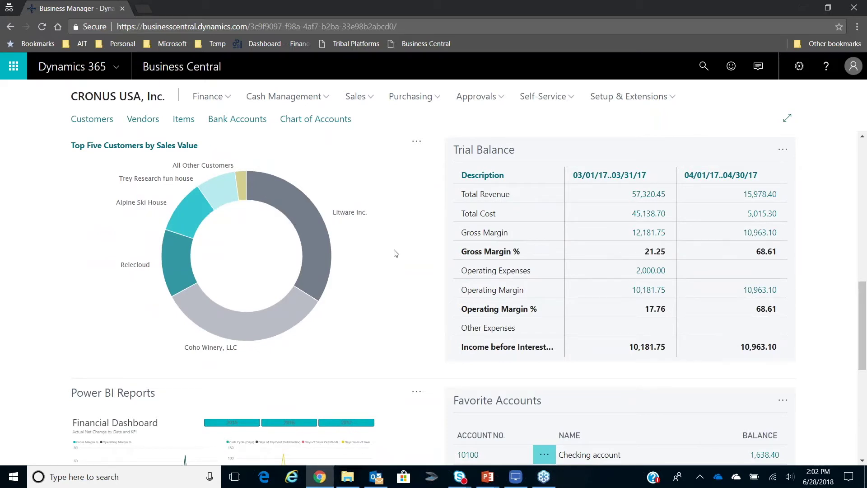
{"action": "mouse_move", "coordinate": [243, 322]}
{"action": "left_click", "coordinate": [654, 200]}
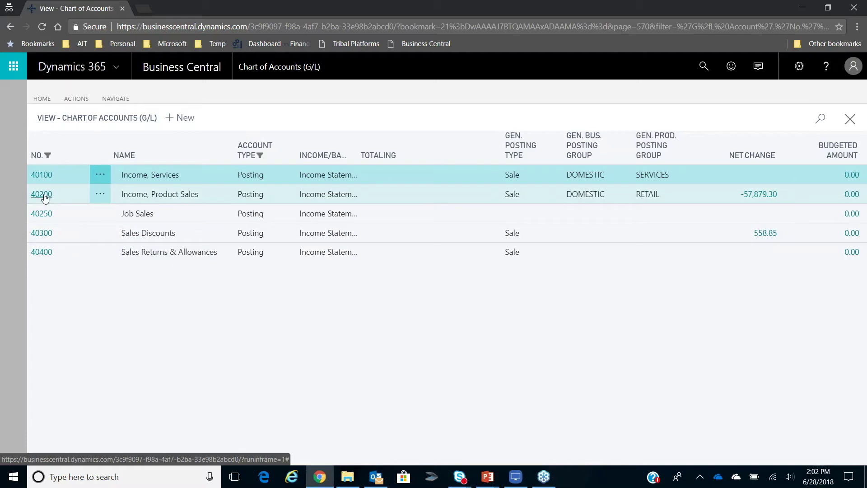
{"action": "left_click", "coordinate": [41, 195]}
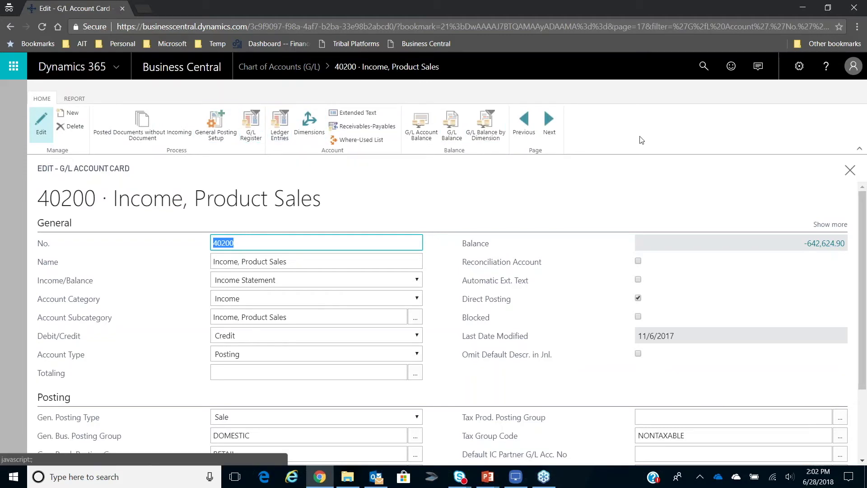
{"action": "left_click", "coordinate": [850, 170]}
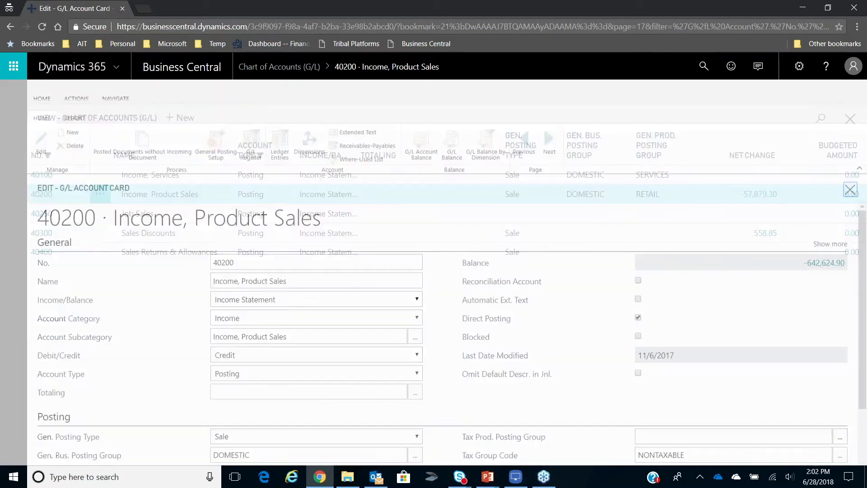
{"action": "left_click", "coordinate": [844, 126]}
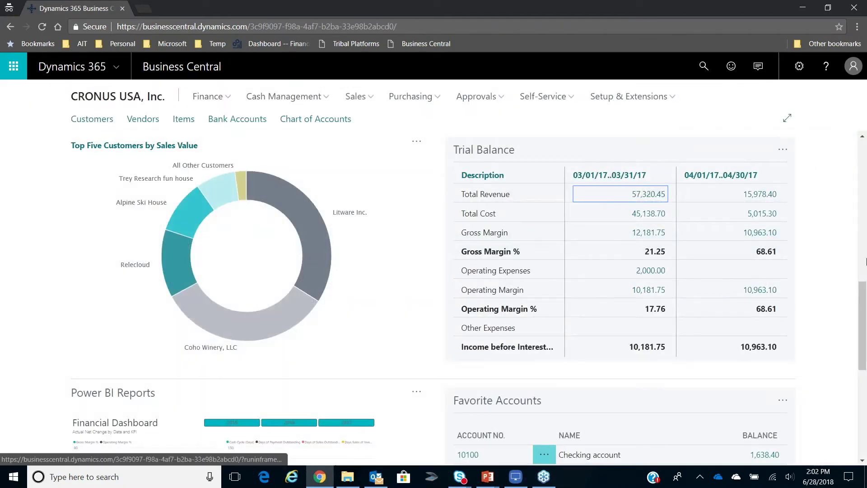
- Expand the Power BI Financial Dashboard report, exclude 2017 with its year filter, and close the expanded report
{"action": "left_click_drag", "start_coordinate": [863, 319], "coordinate": [865, 359]}
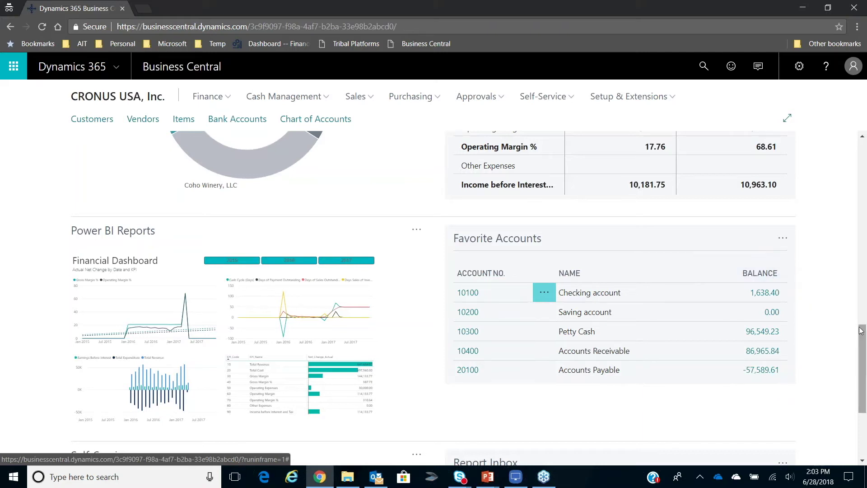
{"action": "left_click_drag", "start_coordinate": [863, 345], "coordinate": [864, 352]}
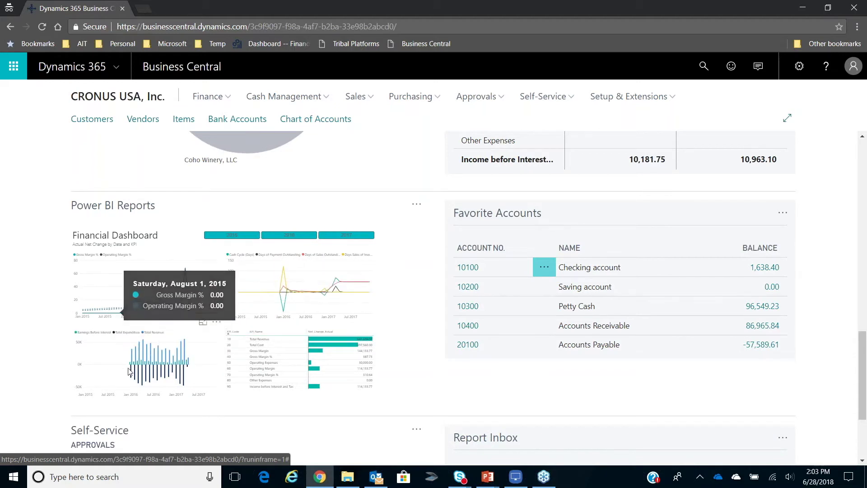
{"action": "left_click", "coordinate": [417, 204]}
{"action": "left_click", "coordinate": [397, 257]}
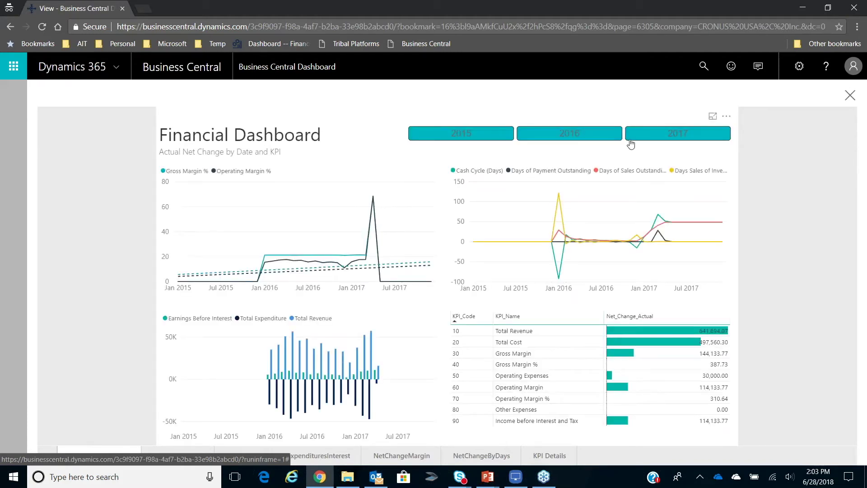
{"action": "left_click", "coordinate": [652, 134]}
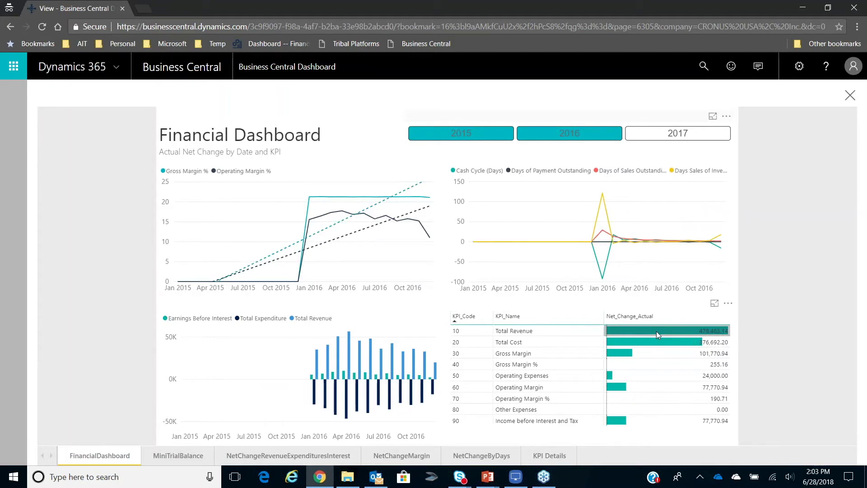
{"action": "left_click", "coordinate": [846, 98]}
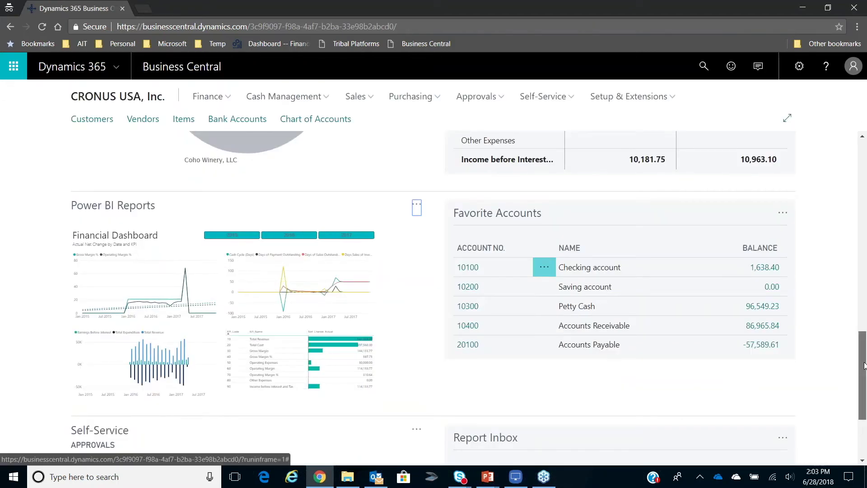
- View the Self-Service and Report Inbox sections, then enter and exit personalization of the Business Manager home page
{"action": "left_click_drag", "start_coordinate": [865, 366], "coordinate": [864, 410]}
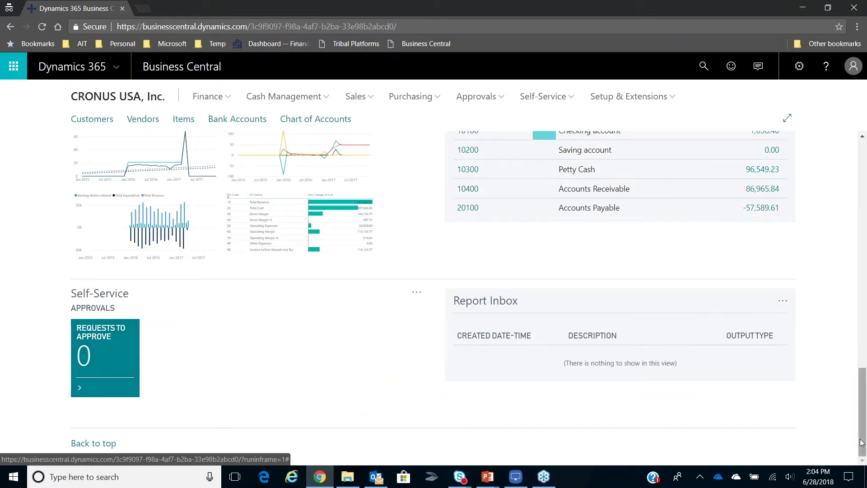
{"action": "left_click_drag", "start_coordinate": [862, 442], "coordinate": [865, 129]}
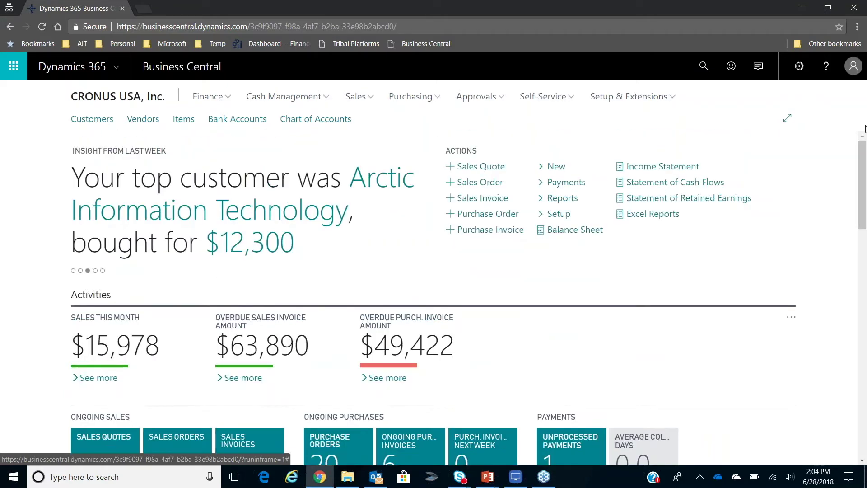
{"action": "left_click", "coordinate": [797, 69]}
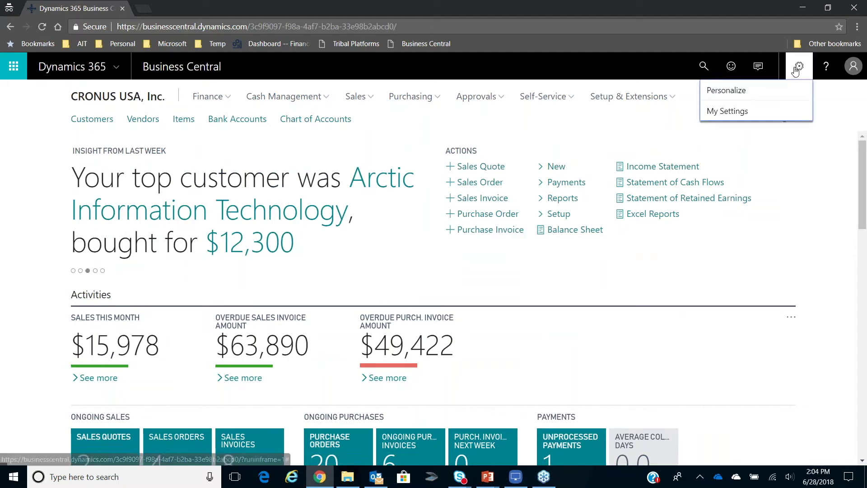
{"action": "left_click", "coordinate": [729, 111]}
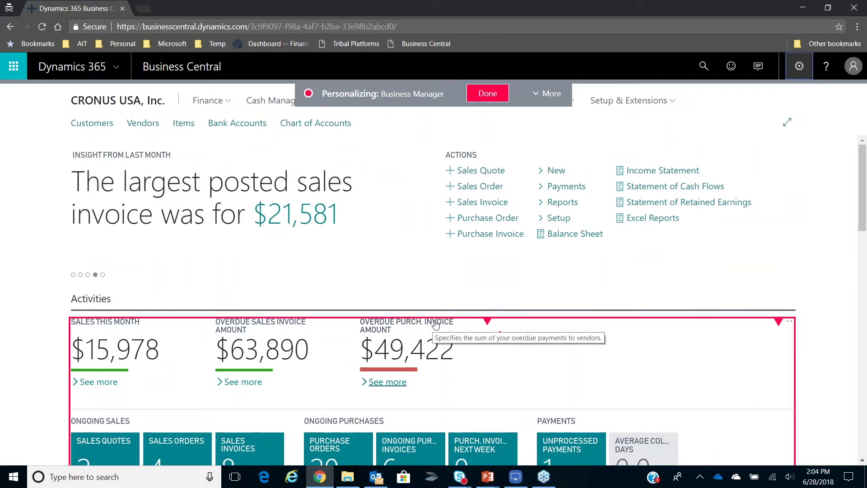
{"action": "left_click", "coordinate": [495, 98]}
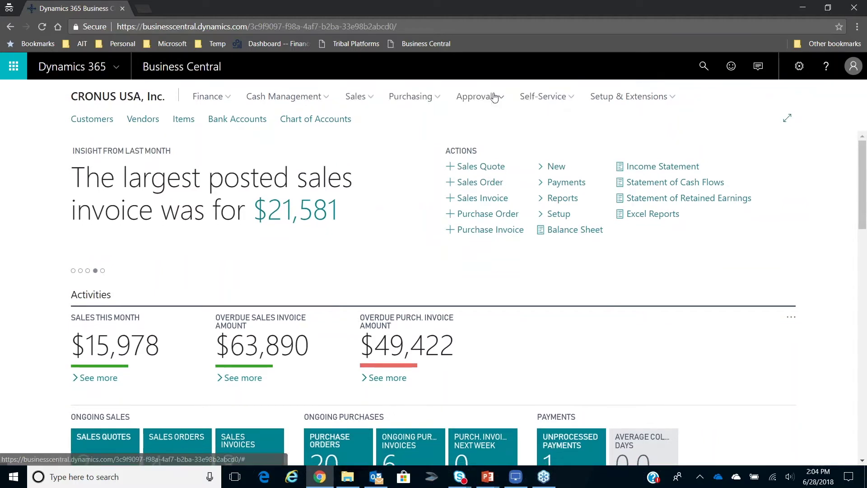
- Preview the Income Statement report with the last used options and filters, read it, and close the preview
{"action": "left_click", "coordinate": [679, 167]}
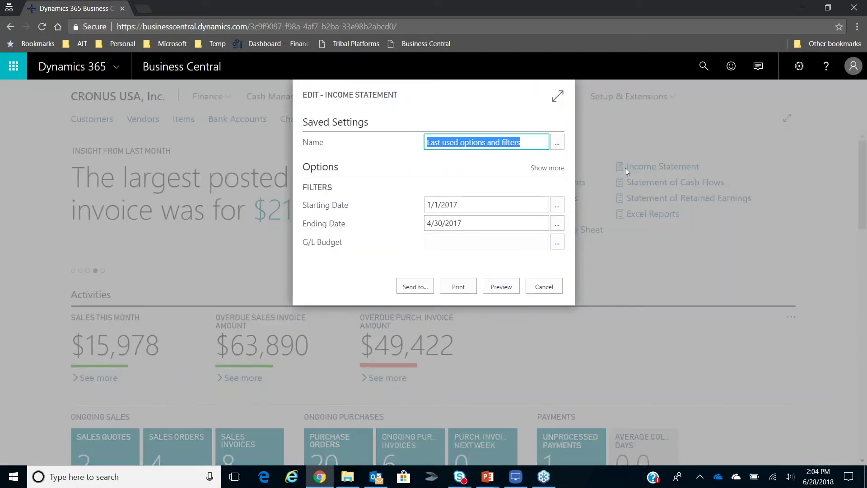
{"action": "left_click", "coordinate": [502, 289]}
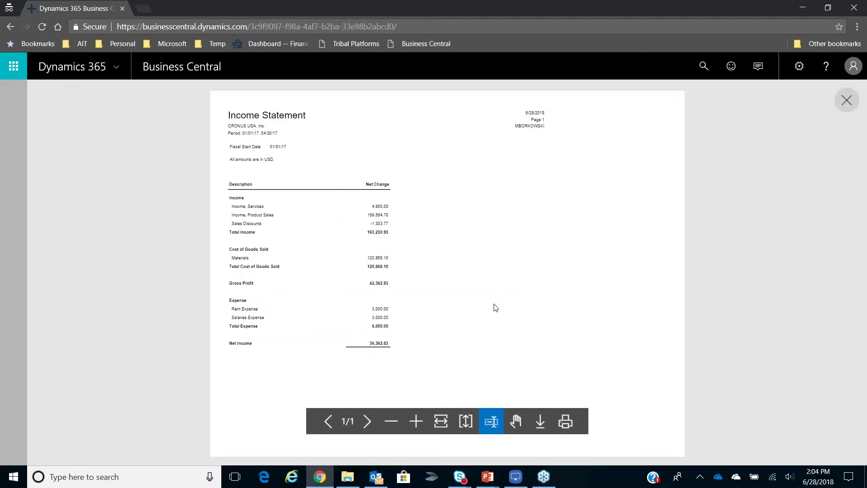
{"action": "left_click", "coordinate": [412, 425]}
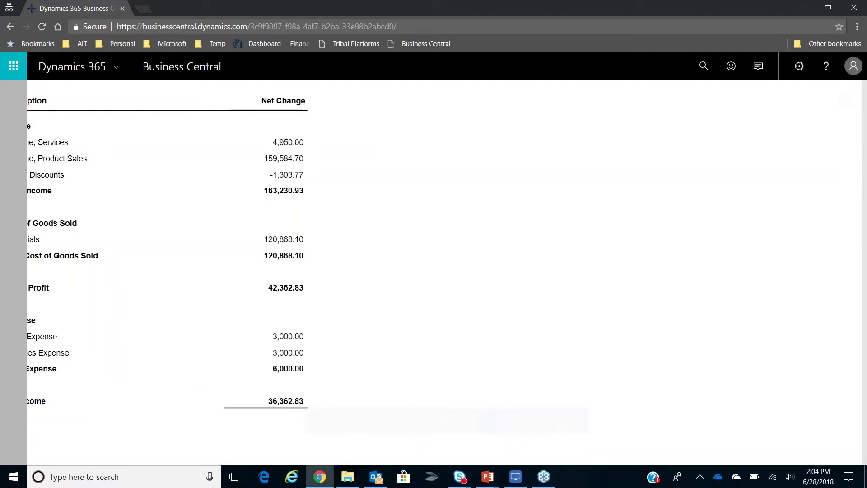
{"action": "left_click", "coordinate": [391, 421]}
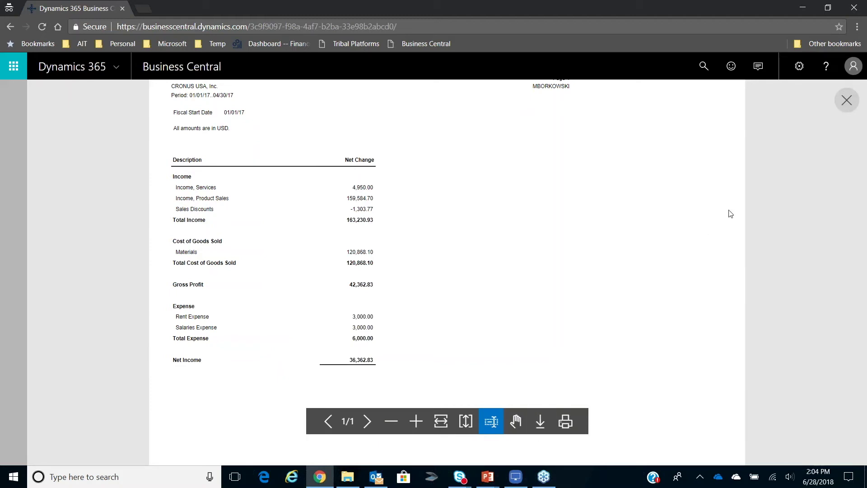
{"action": "left_click", "coordinate": [843, 102]}
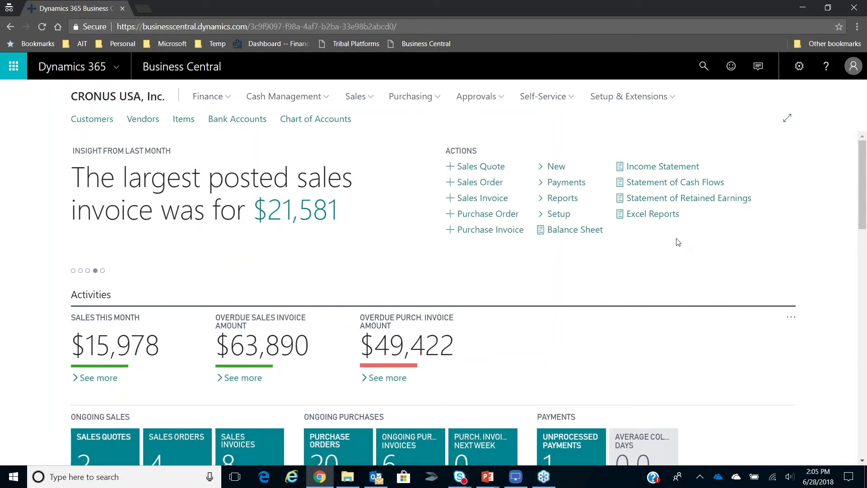
- Open the Income Statement Excel report with editing and content enabled, load its data, and close the workbook without saving
{"action": "left_click", "coordinate": [652, 216]}
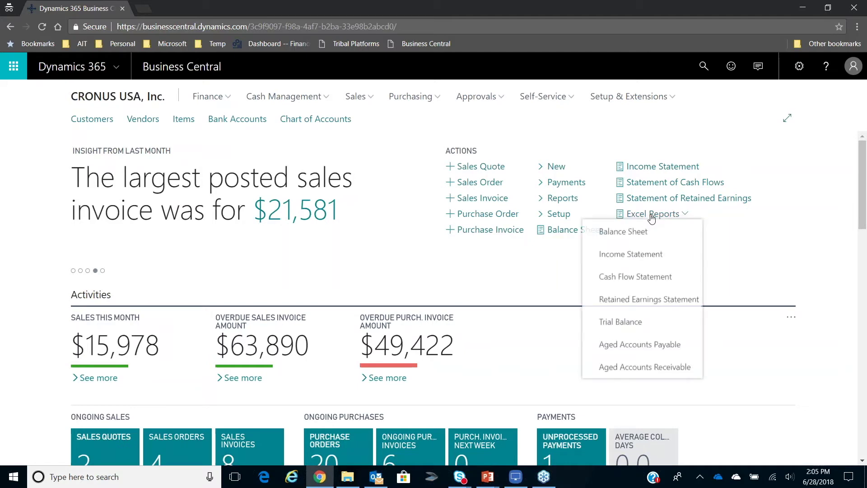
{"action": "left_click", "coordinate": [644, 256]}
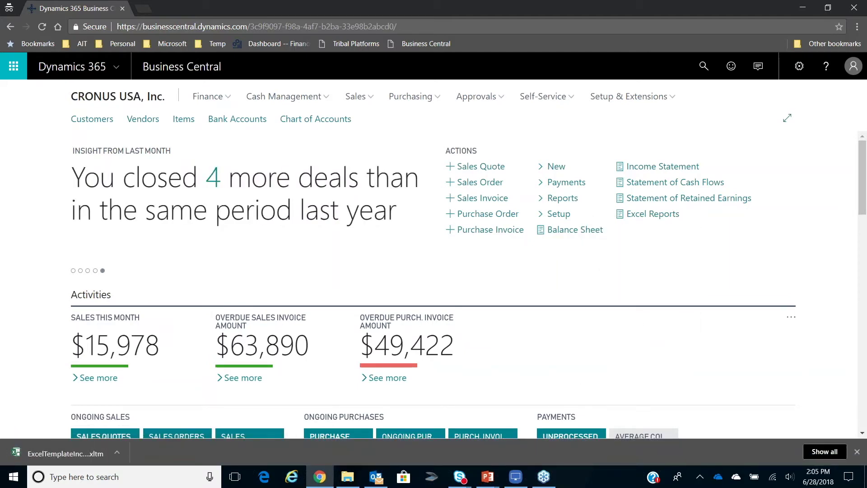
{"action": "left_click", "coordinate": [64, 448]}
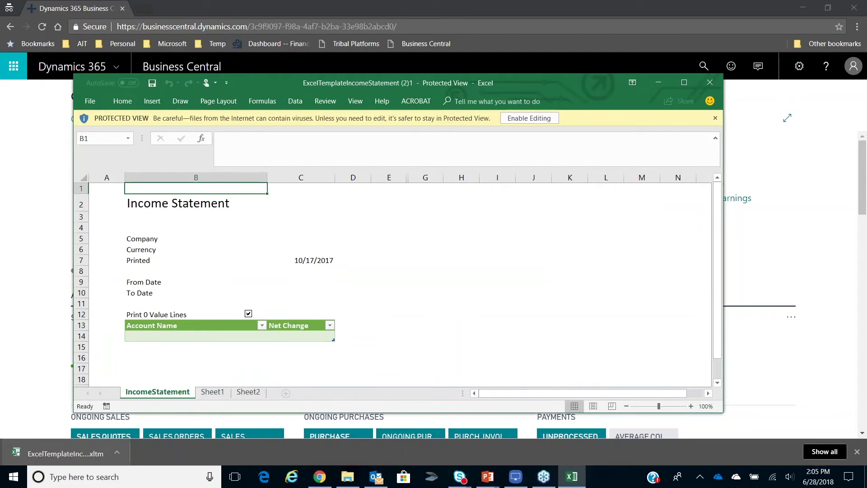
{"action": "left_click", "coordinate": [513, 121]}
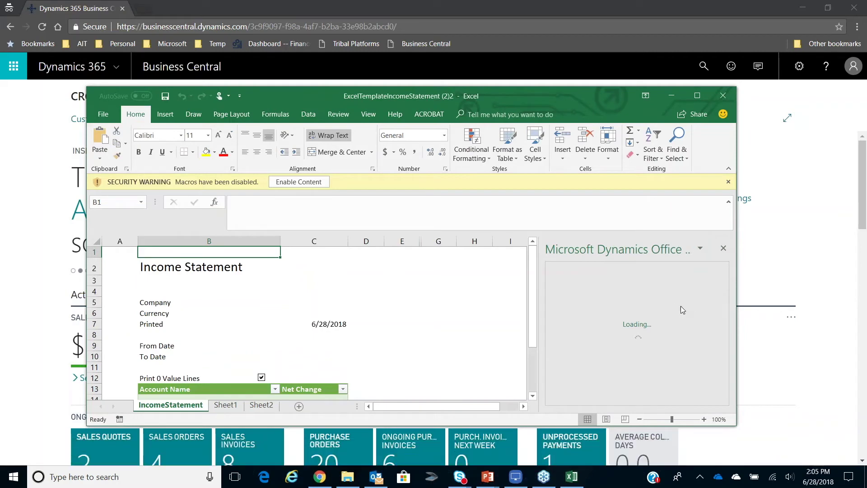
{"action": "left_click", "coordinate": [323, 181]}
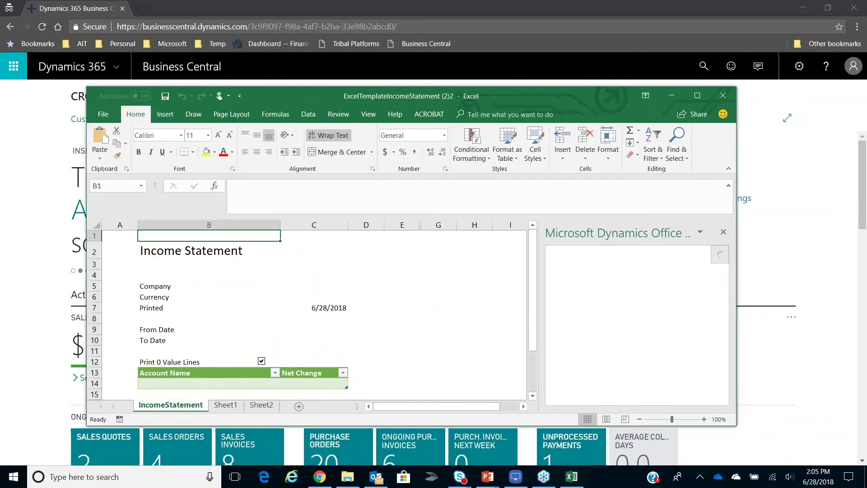
{"action": "mouse_move", "coordinate": [533, 298]}
{"action": "left_mouse_down"}
{"action": "mouse_move", "coordinate": [534, 343]}
{"action": "mouse_move", "coordinate": [538, 289]}
{"action": "left_mouse_up"}
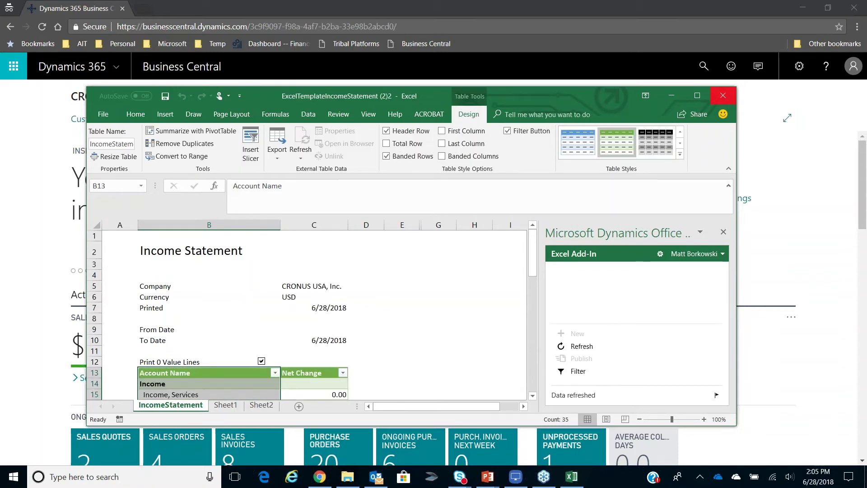
{"action": "left_click", "coordinate": [723, 96]}
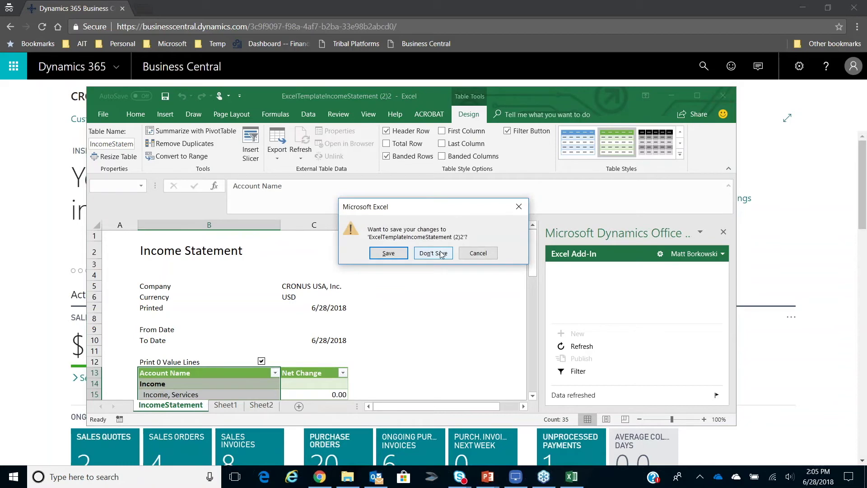
{"action": "left_click", "coordinate": [449, 253]}
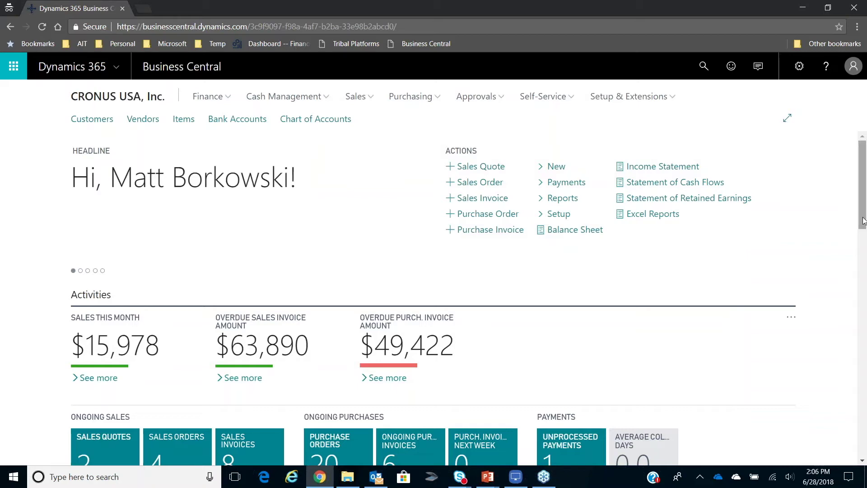
- Open My Incoming Documents from the home page's activity tiles and collapse the incoming document files pane to view the full list
{"action": "scroll", "coordinate": [864, 231], "scroll_direction": "down", "scroll_amount": 4}
{"action": "scroll", "coordinate": [857, 177], "scroll_direction": "up", "scroll_amount": 4}
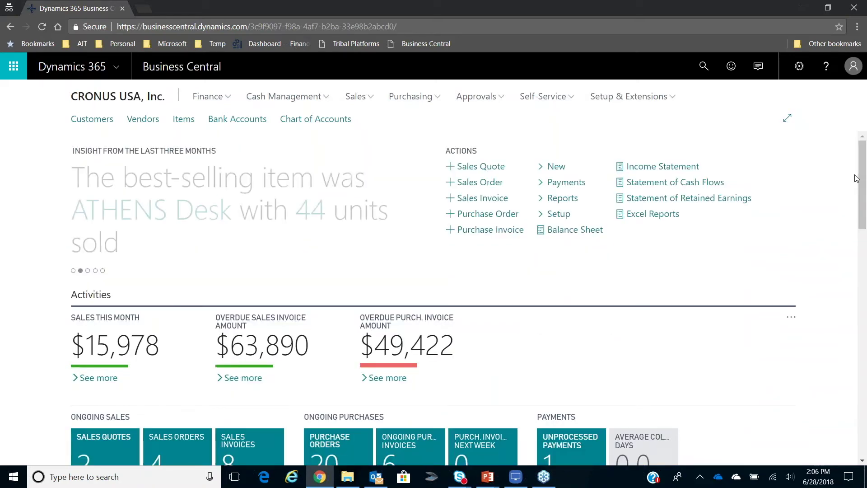
{"action": "scroll", "coordinate": [862, 200], "scroll_direction": "down", "scroll_amount": 5}
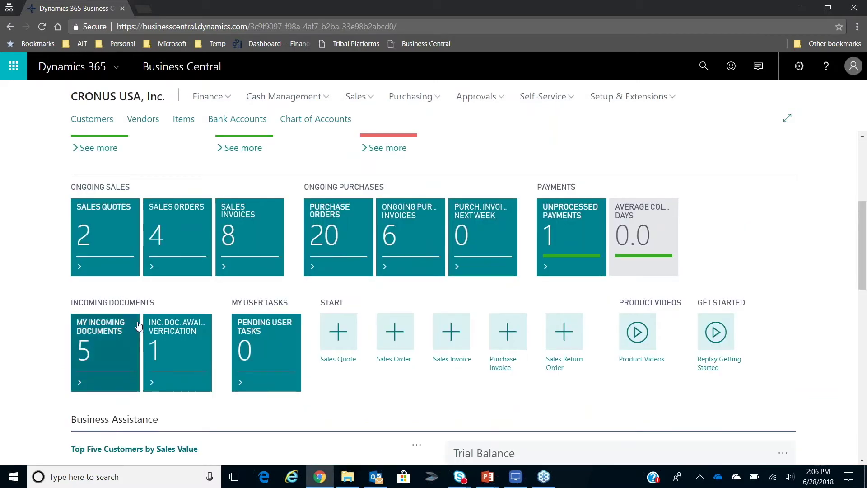
{"action": "left_click", "coordinate": [116, 347]}
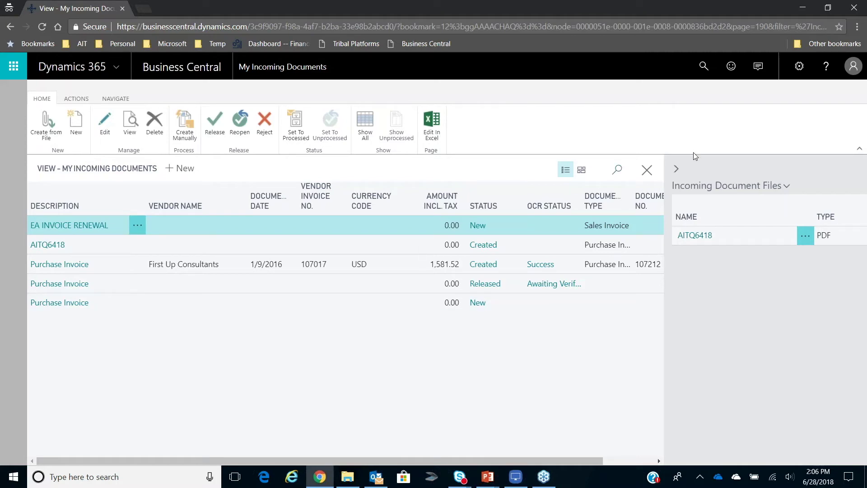
{"action": "left_click", "coordinate": [678, 171]}
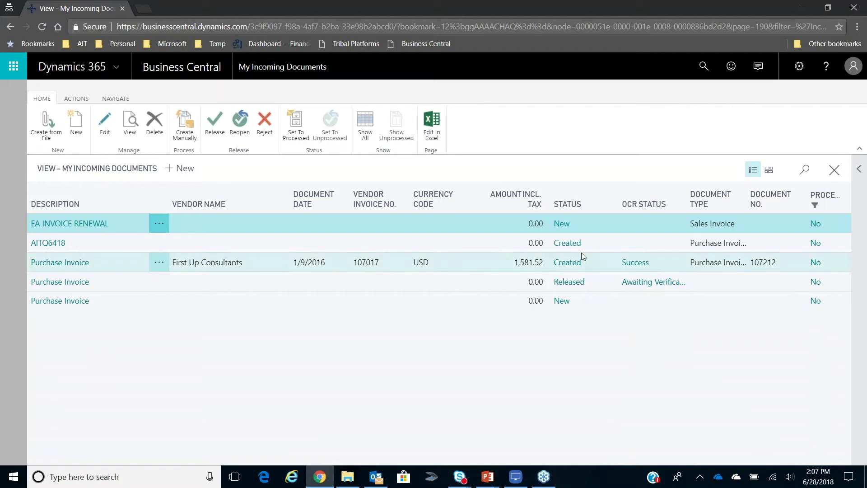
- Open the First Up Consultants incoming document, view its Purchase Invoice.pdf attachment, and return to the document card
{"action": "left_click", "coordinate": [80, 263]}
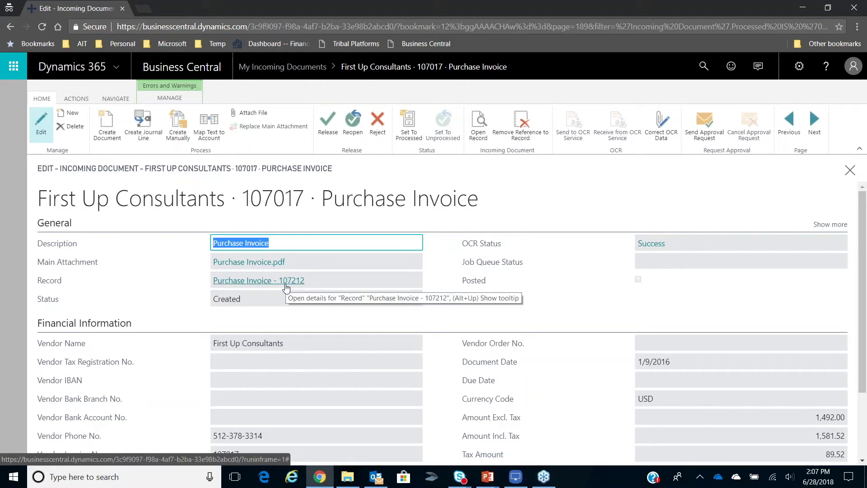
{"action": "left_click", "coordinate": [252, 265]}
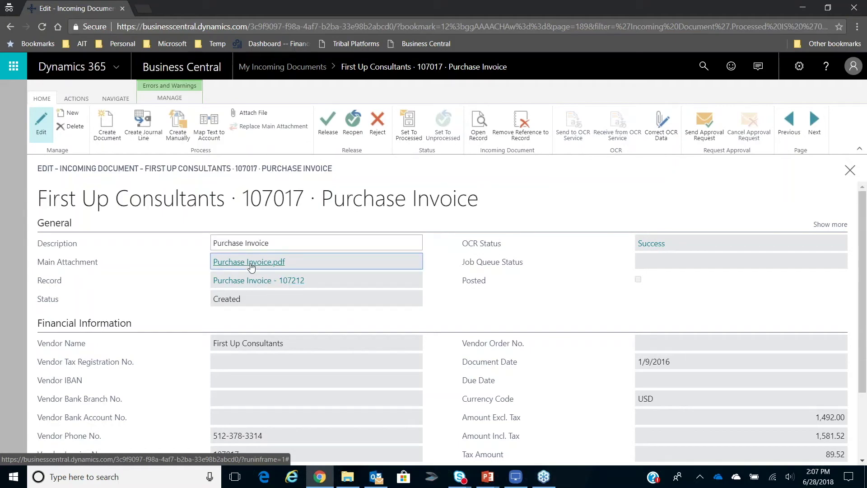
{"action": "left_click", "coordinate": [63, 455]}
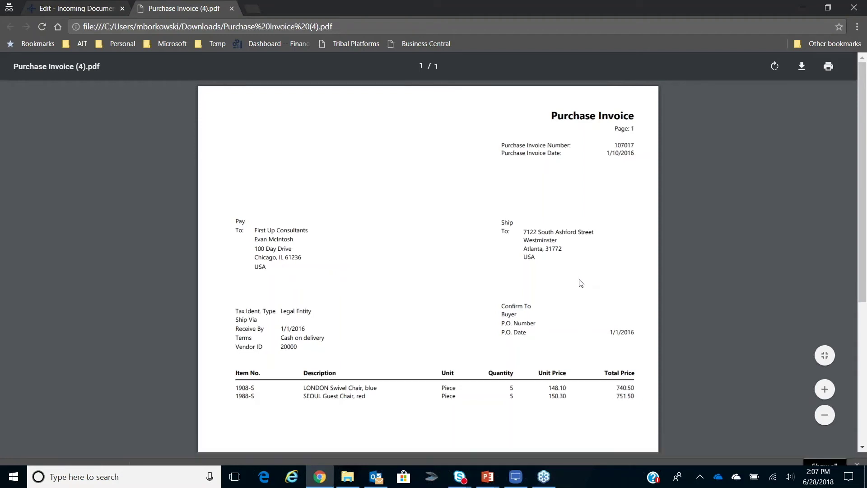
{"action": "left_click", "coordinate": [84, 9]}
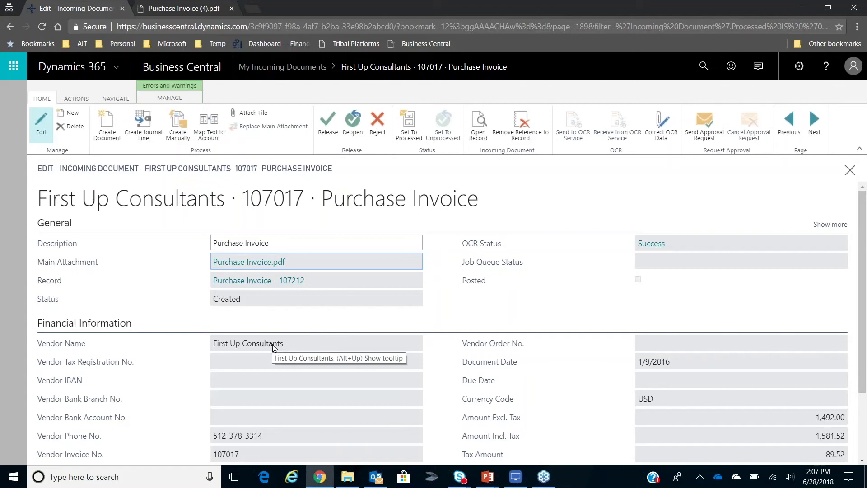
- Review the lines of the purchase invoice linked to the First Up Consultants document, and return to the home page
{"action": "left_click", "coordinate": [270, 282]}
{"action": "left_click", "coordinate": [269, 281]}
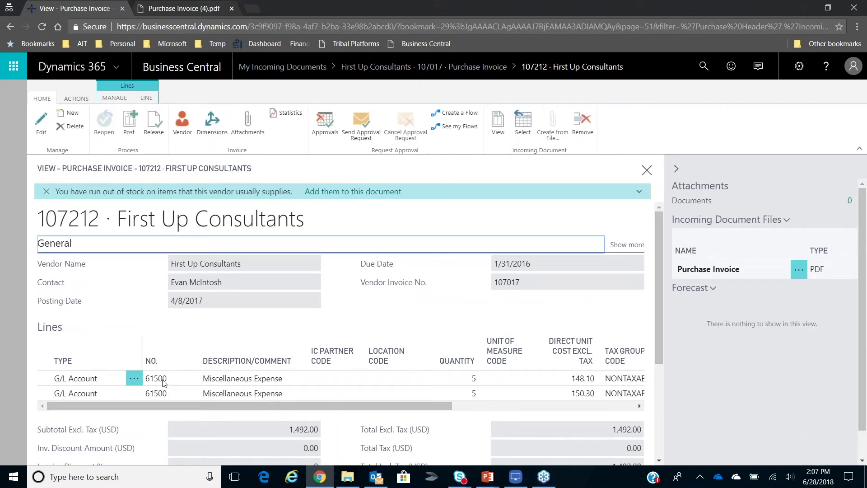
{"action": "left_click_drag", "start_coordinate": [223, 405], "coordinate": [285, 414]}
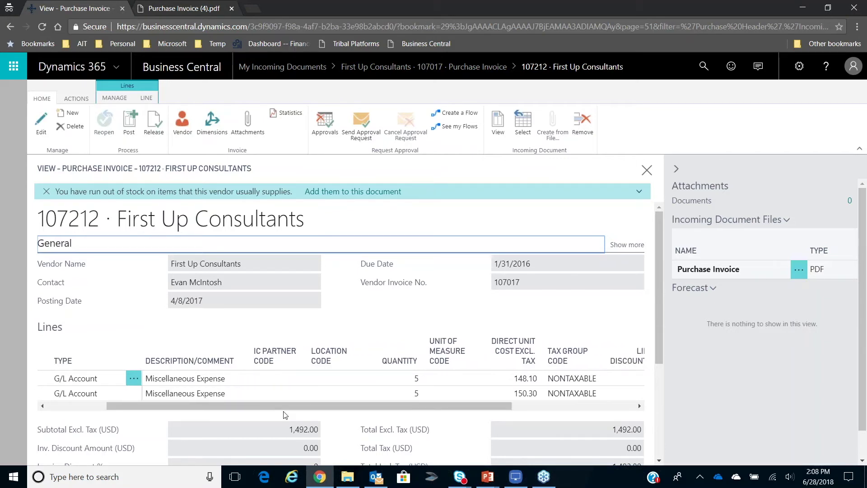
{"action": "left_click", "coordinate": [646, 171]}
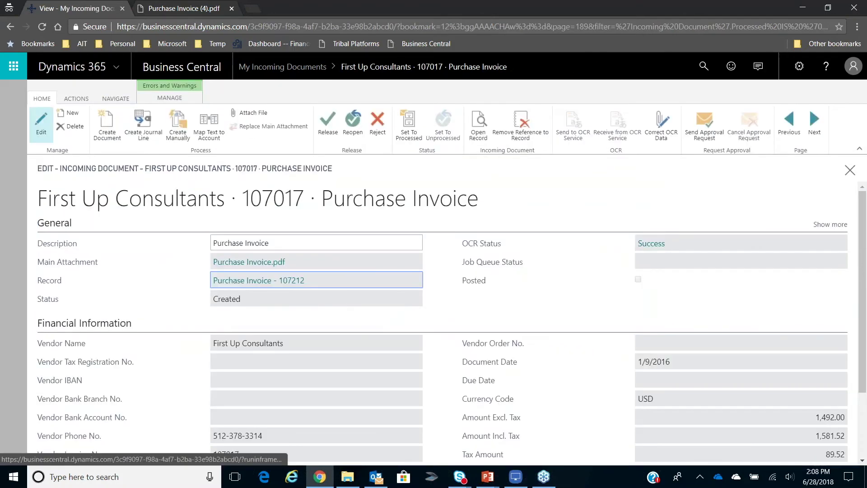
{"action": "left_click", "coordinate": [850, 171]}
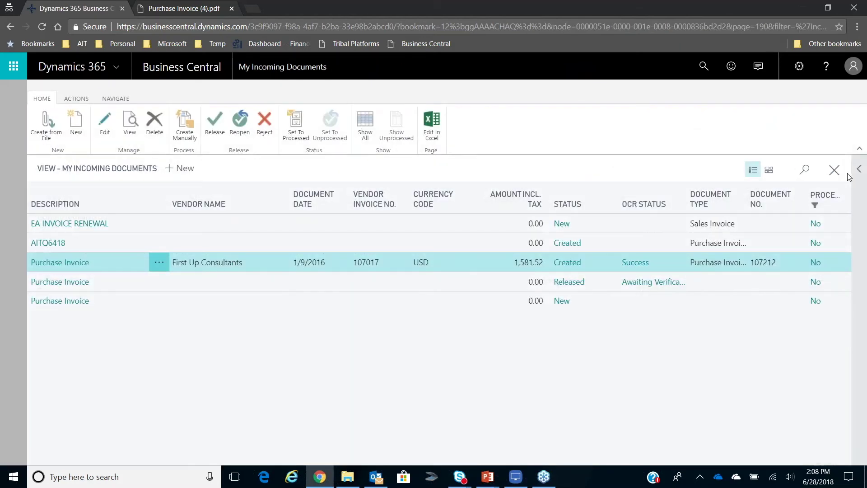
{"action": "left_click", "coordinate": [834, 170]}
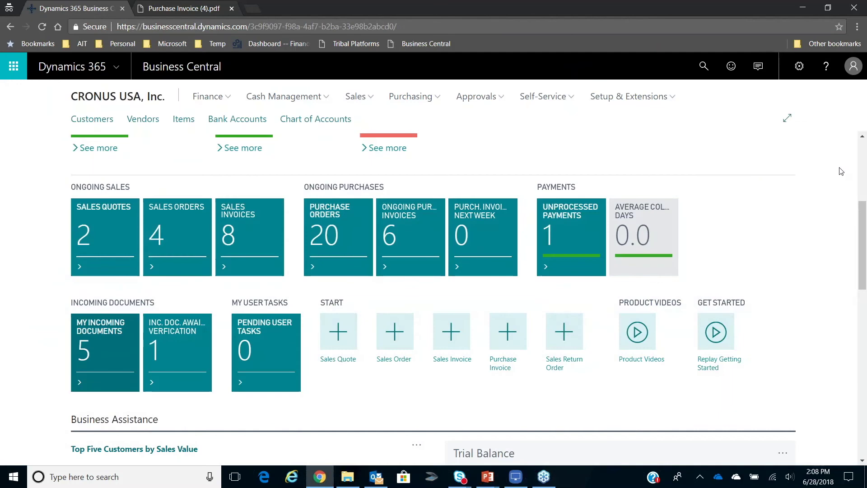
- Open the Items list and change its layout from tall tiles to List
{"action": "left_click_drag", "start_coordinate": [860, 230], "coordinate": [859, 160]}
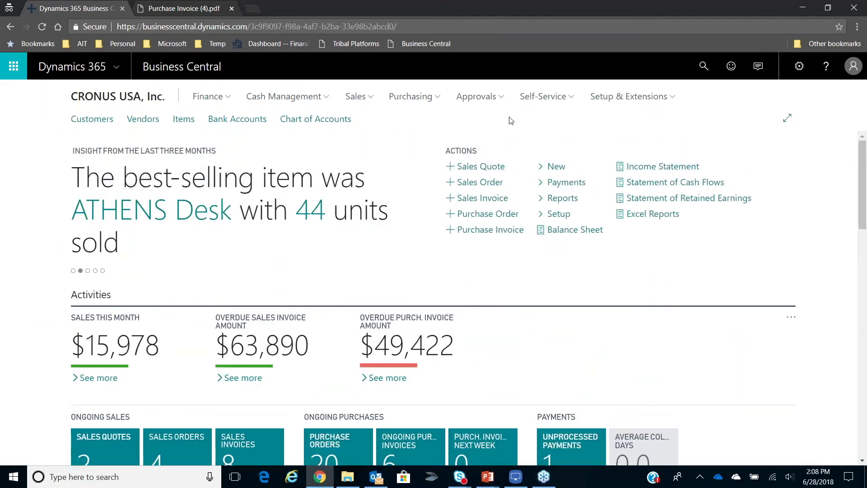
{"action": "left_click", "coordinate": [184, 118]}
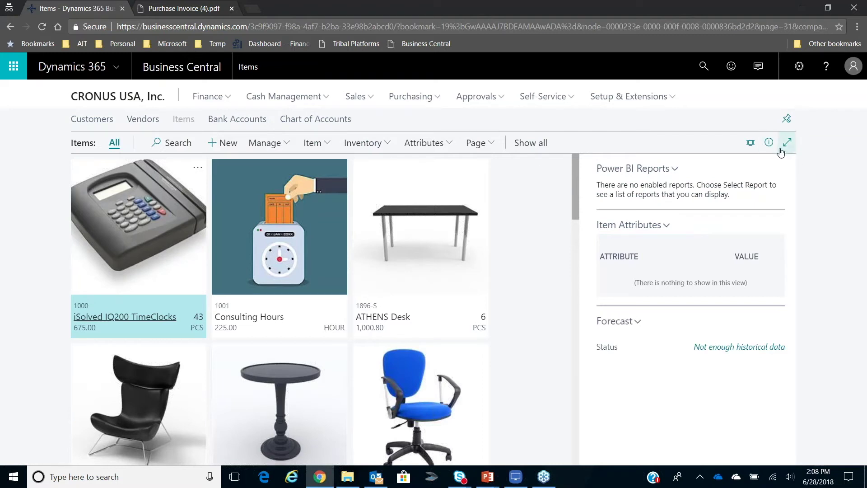
{"action": "left_click", "coordinate": [751, 142]}
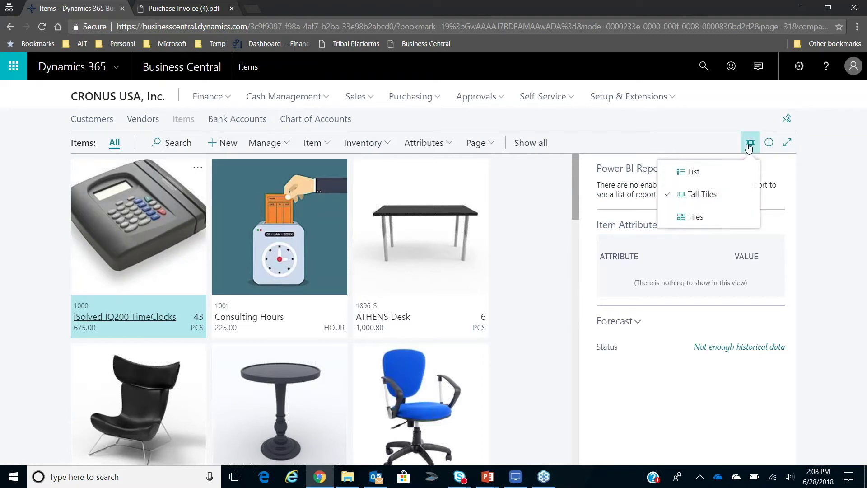
{"action": "left_click", "coordinate": [684, 174]}
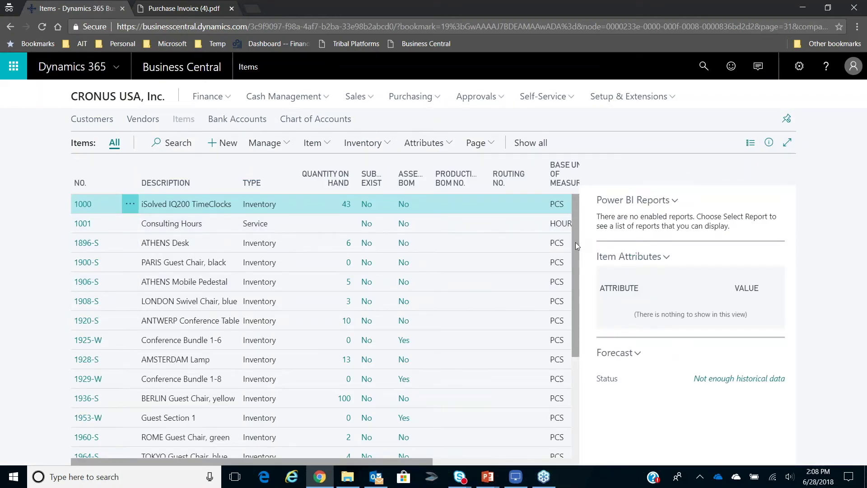
- Select the ATHENS Desk item in the list to show its attributes and forecast
{"action": "right_click", "coordinate": [576, 275]}
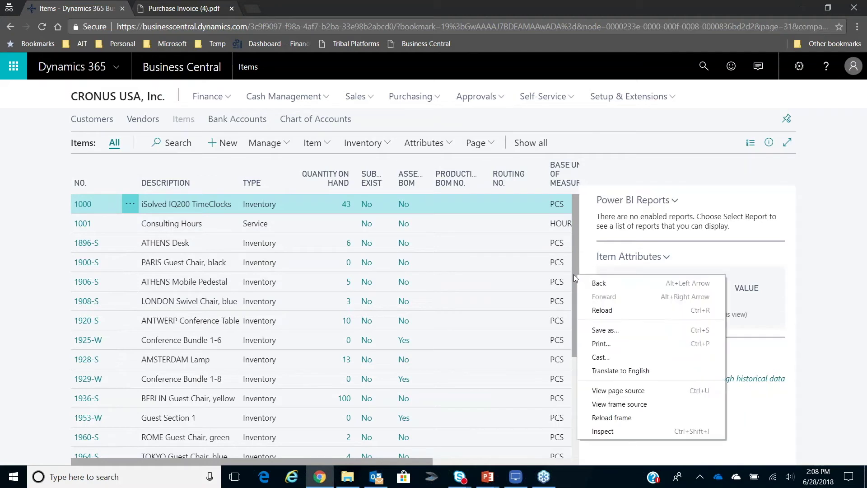
{"action": "left_click", "coordinate": [577, 253]}
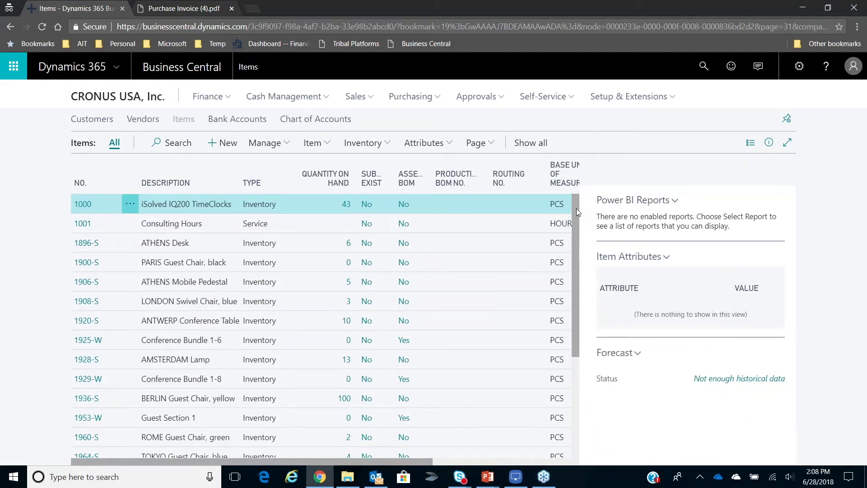
{"action": "right_click", "coordinate": [450, 249]}
{"action": "left_click", "coordinate": [435, 243]}
{"action": "left_click", "coordinate": [434, 243]}
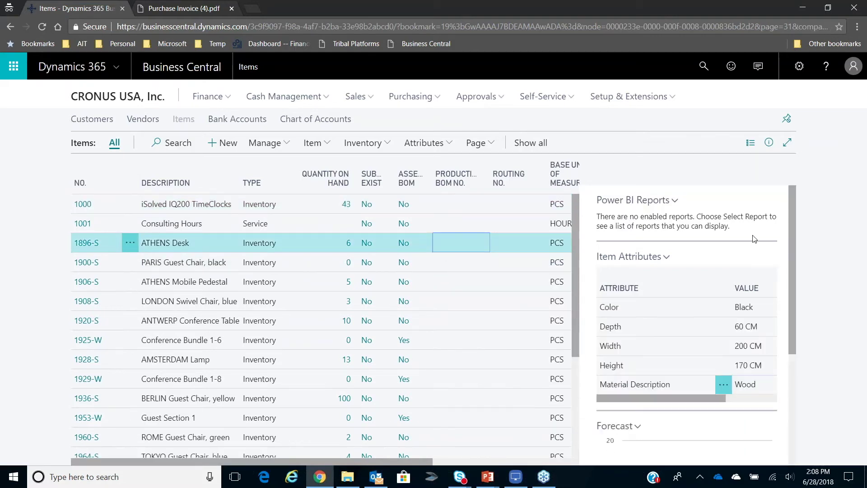
- Examine the ATHENS Desk inventory forecast for the periods 04/09/17 to 08/09/17 and open the list of forecast actions
{"action": "left_click_drag", "start_coordinate": [791, 250], "coordinate": [808, 339]}
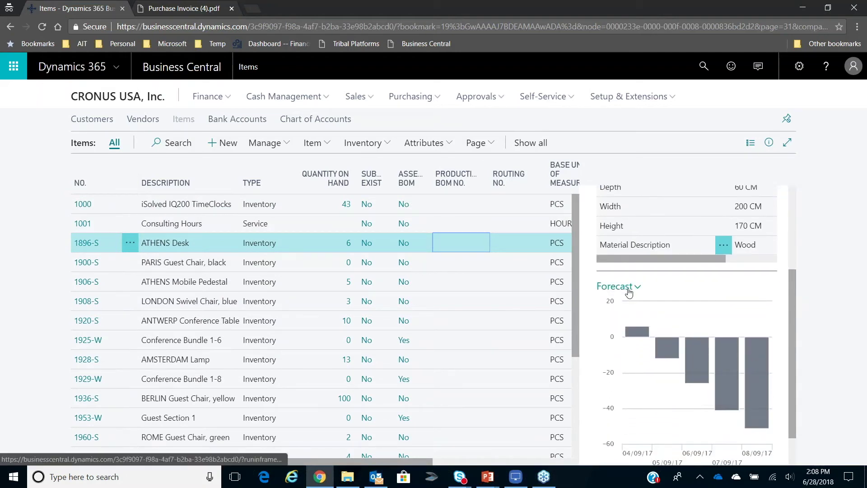
{"action": "mouse_move", "coordinate": [635, 324]}
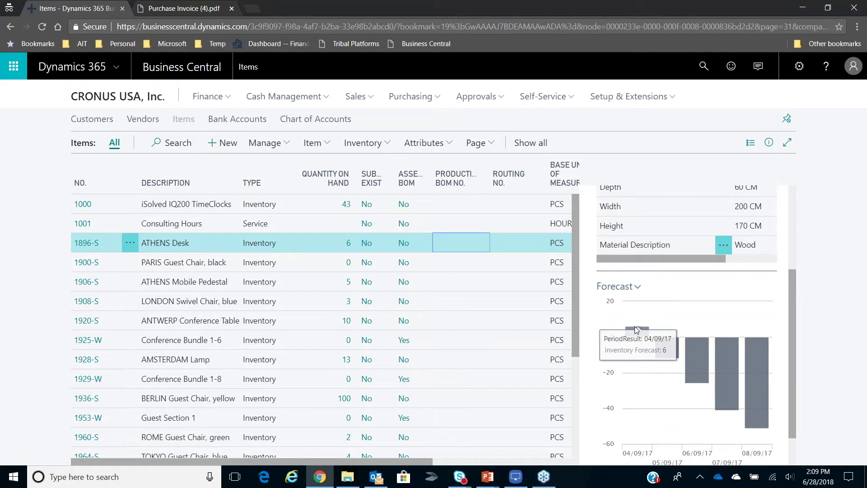
{"action": "mouse_move", "coordinate": [670, 422]}
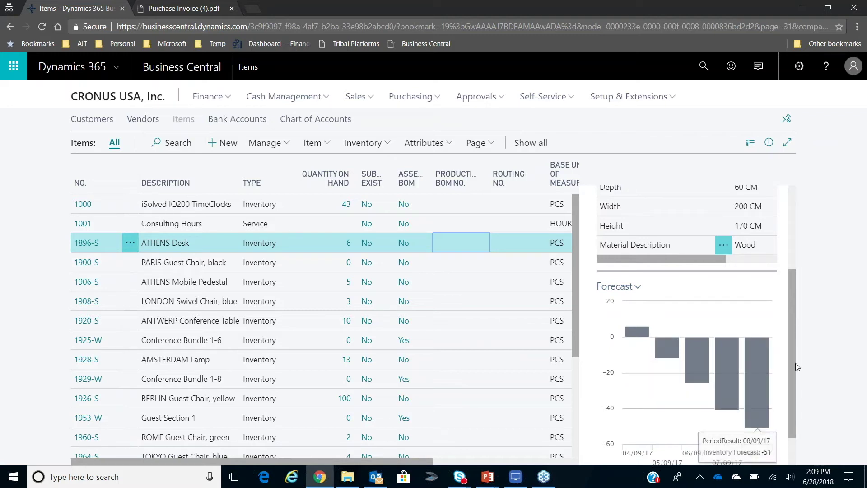
{"action": "left_click_drag", "start_coordinate": [795, 360], "coordinate": [798, 384]}
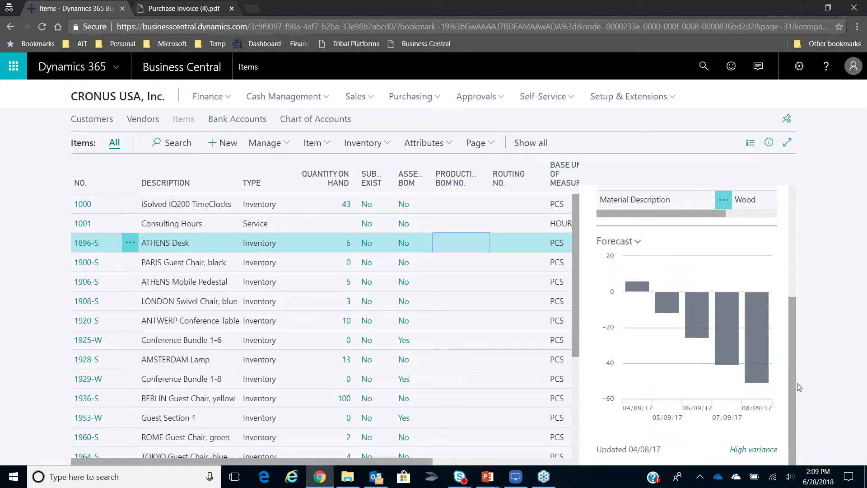
{"action": "mouse_move", "coordinate": [634, 286]}
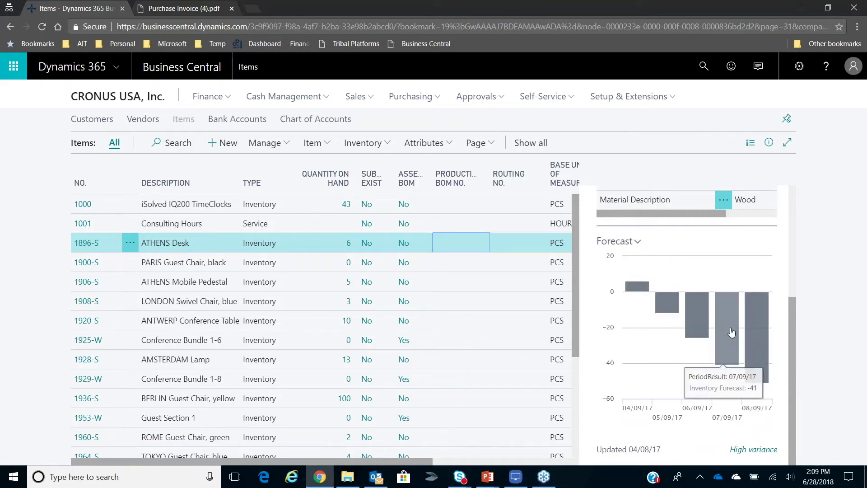
{"action": "mouse_move", "coordinate": [753, 342]}
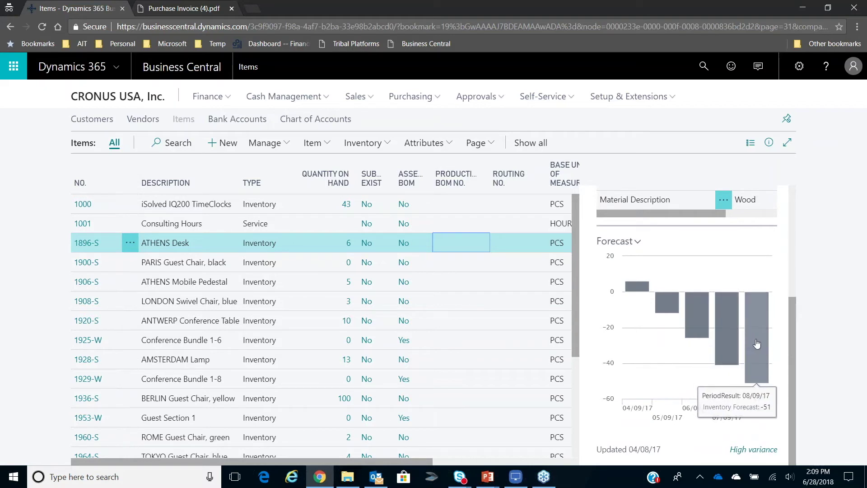
{"action": "left_click", "coordinate": [634, 243]}
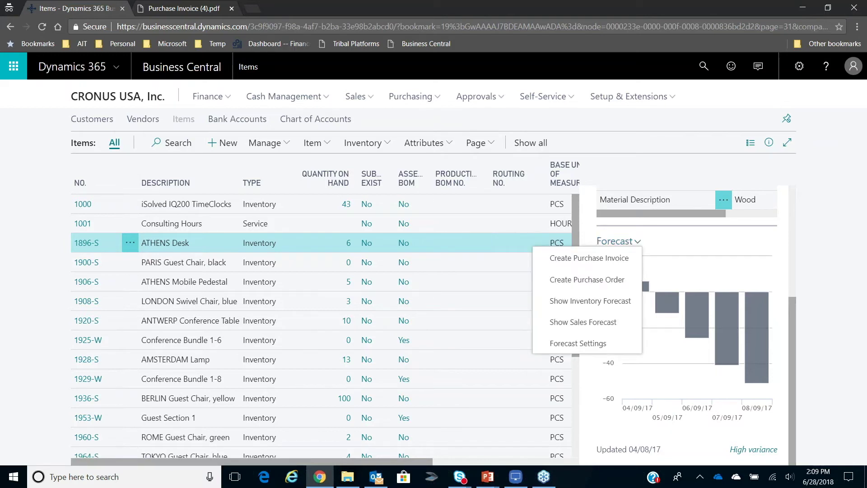
- Create a purchase order from the ATHENS Desk forecast, add the vendor's out-of-stock items to it, and close the order
{"action": "left_click", "coordinate": [612, 279]}
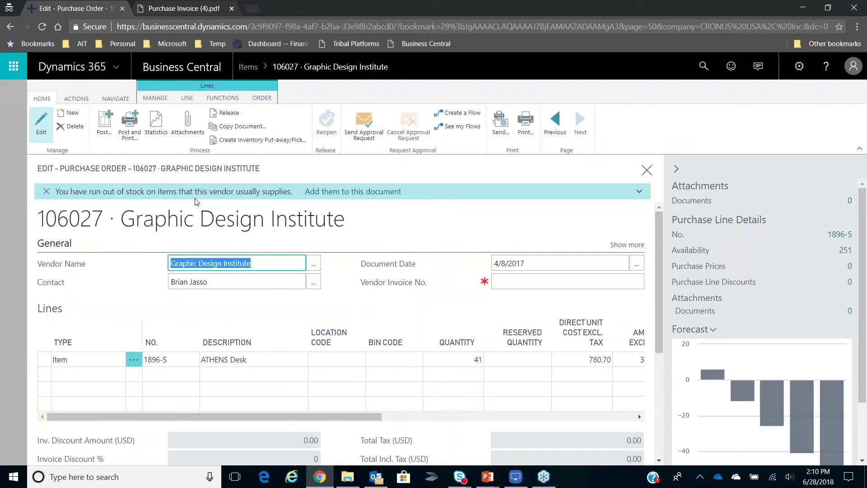
{"action": "left_click", "coordinate": [340, 194]}
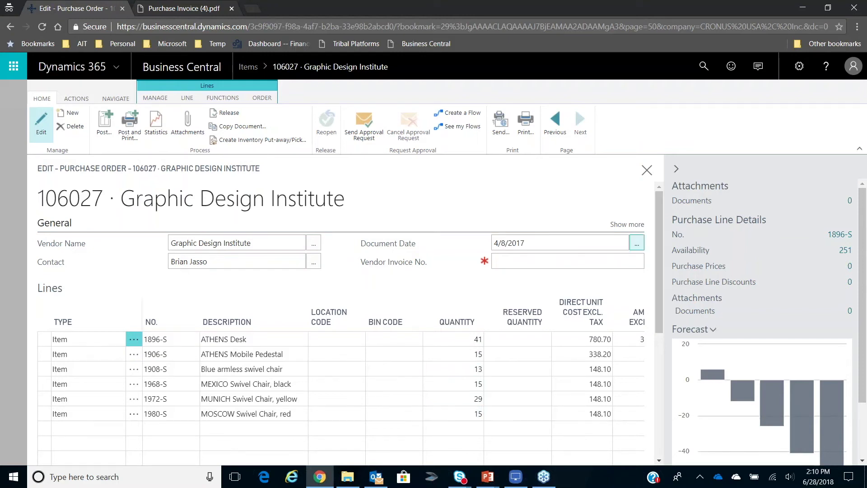
{"action": "left_click", "coordinate": [647, 171]}
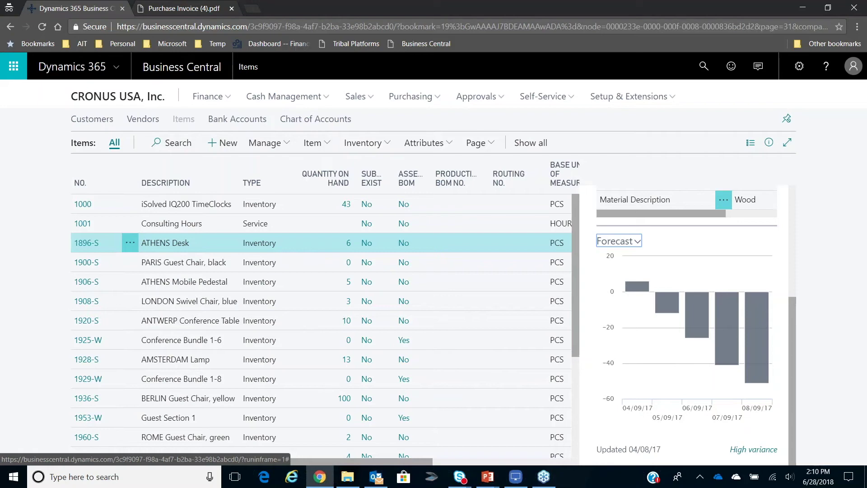
{"action": "left_click", "coordinate": [703, 66]}
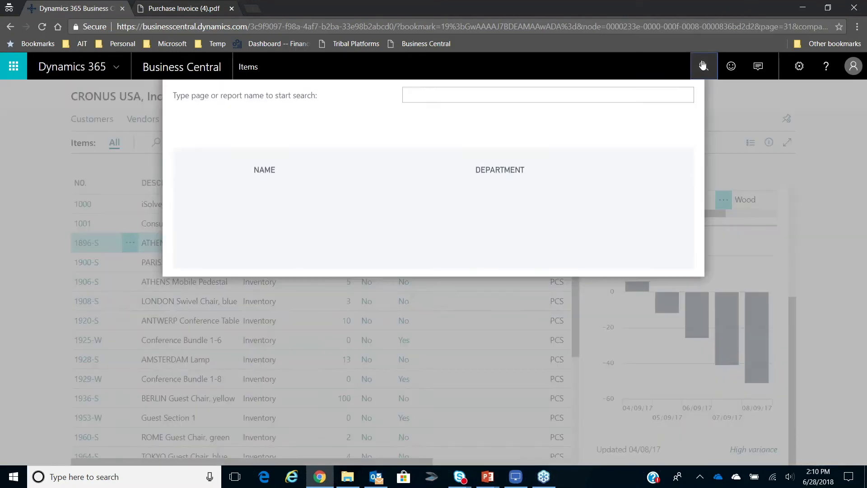
{"action": "left_click", "coordinate": [730, 72]}
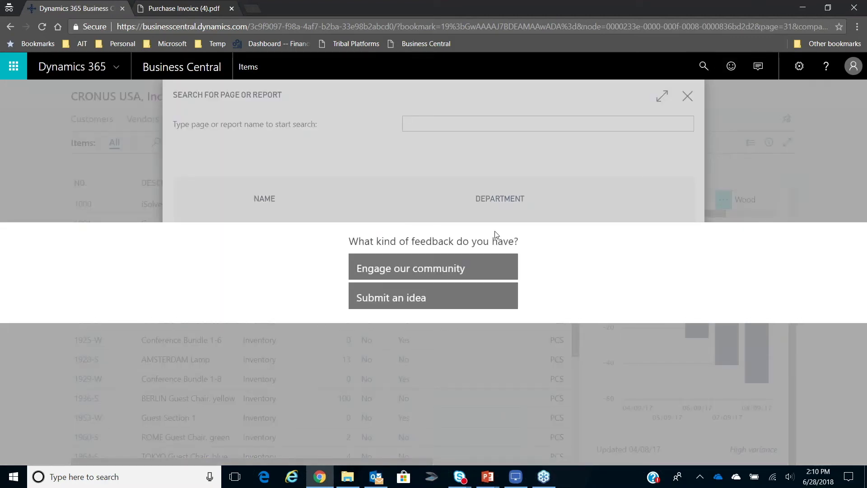
{"action": "left_click", "coordinate": [643, 179]}
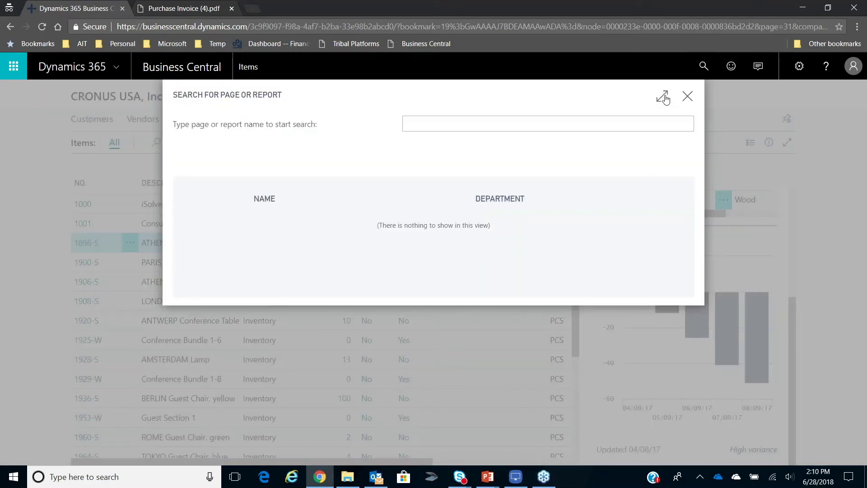
{"action": "left_click", "coordinate": [687, 96]}
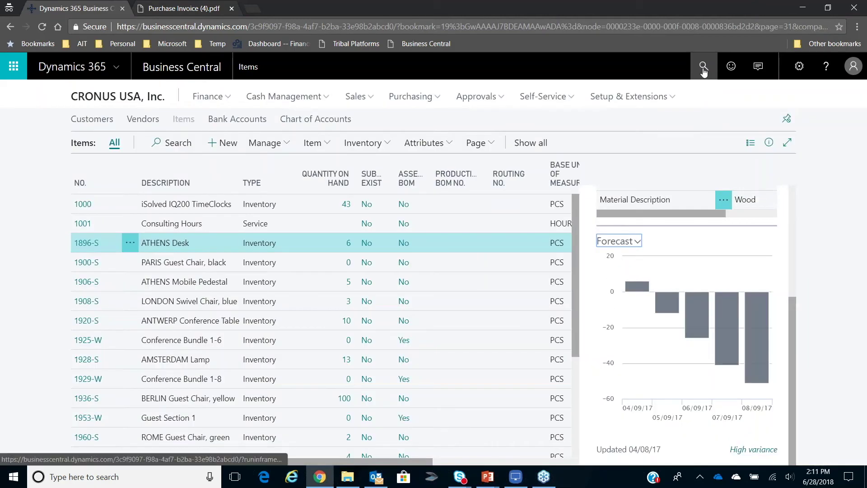
- Search pages and reports for "job" and open the Jobs list belonging to Departments/Jobs
{"action": "left_click", "coordinate": [703, 67]}
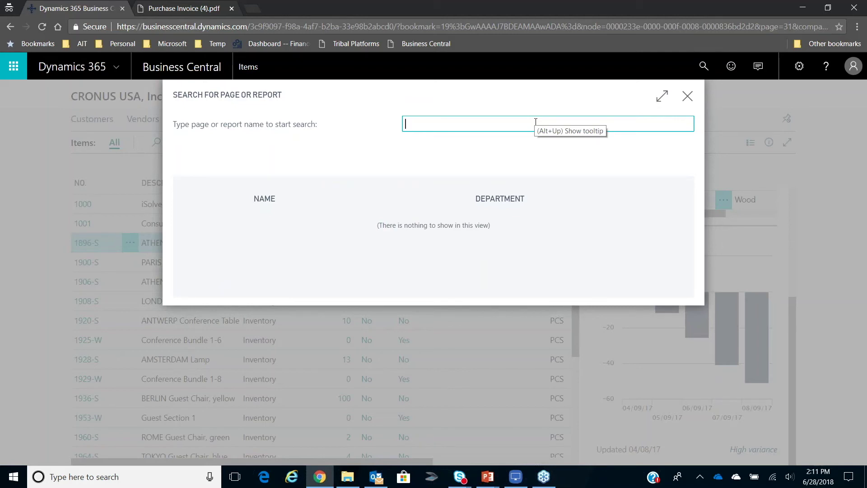
{"action": "type", "text": "job"}
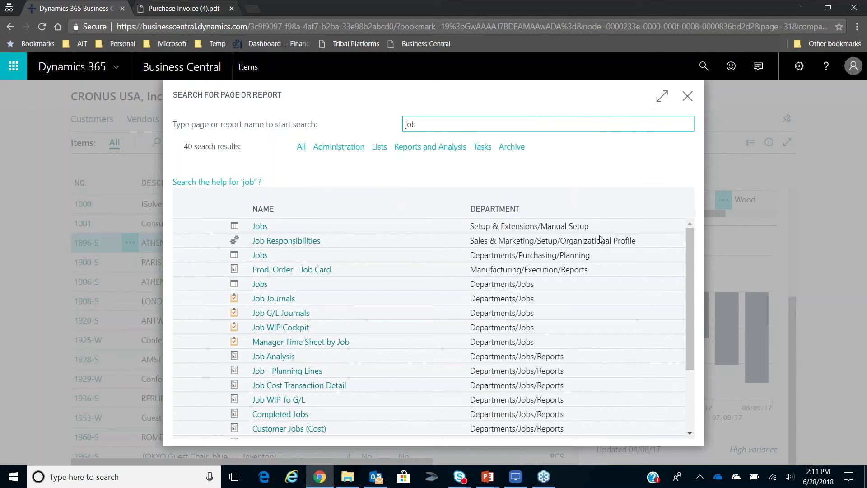
{"action": "left_click_drag", "start_coordinate": [687, 286], "coordinate": [686, 226]}
{"action": "left_click", "coordinate": [261, 285]}
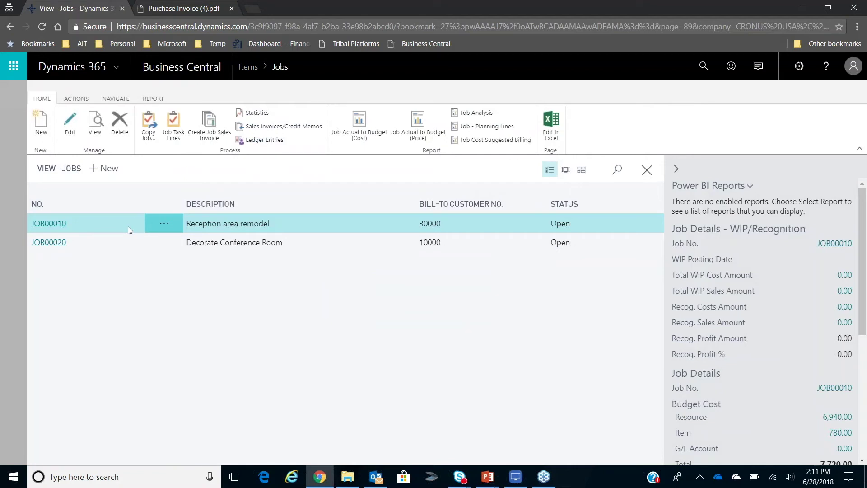
- Open the job card for Reception area remodel and review its task lines
{"action": "left_click", "coordinate": [61, 226]}
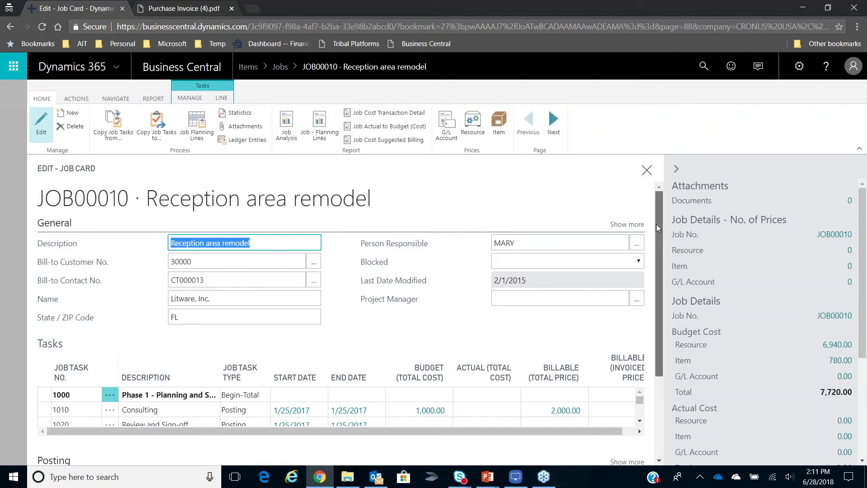
{"action": "left_click_drag", "start_coordinate": [657, 224], "coordinate": [660, 280]}
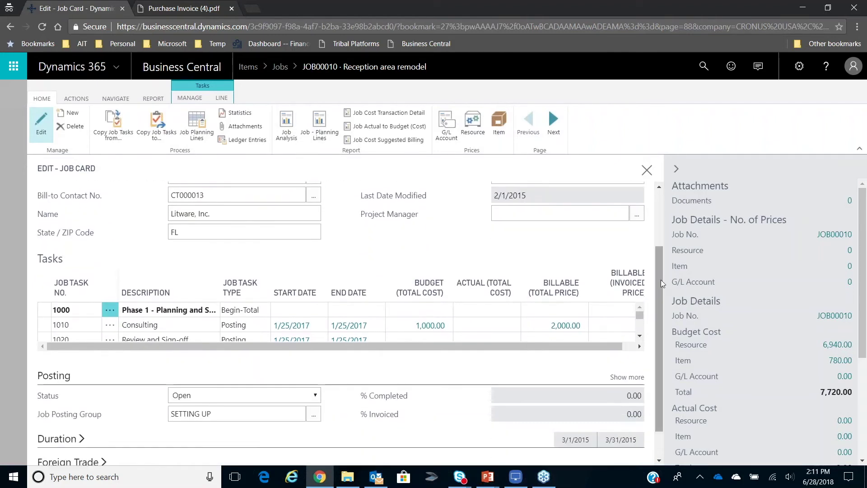
{"action": "left_click", "coordinate": [641, 337]}
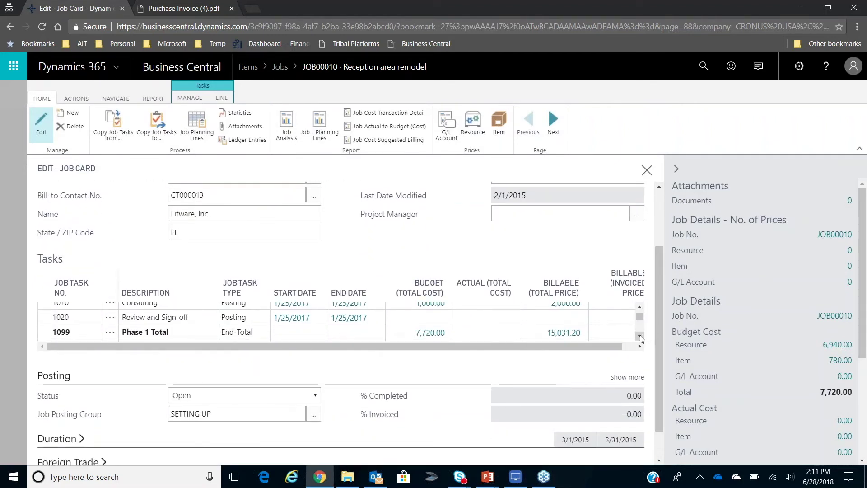
{"action": "left_click", "coordinate": [640, 308]}
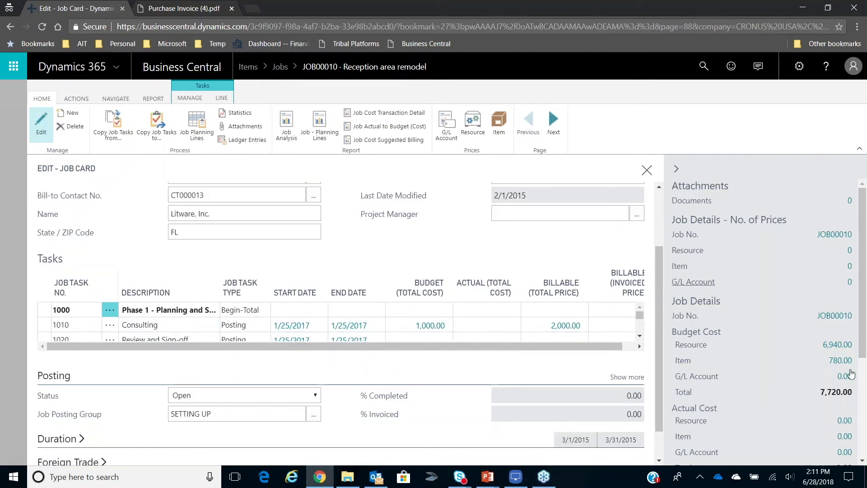
- Review the job's budget cost, actual cost, billable price and invoiced price details, and return to the Items list
{"action": "left_click_drag", "start_coordinate": [863, 330], "coordinate": [864, 360]}
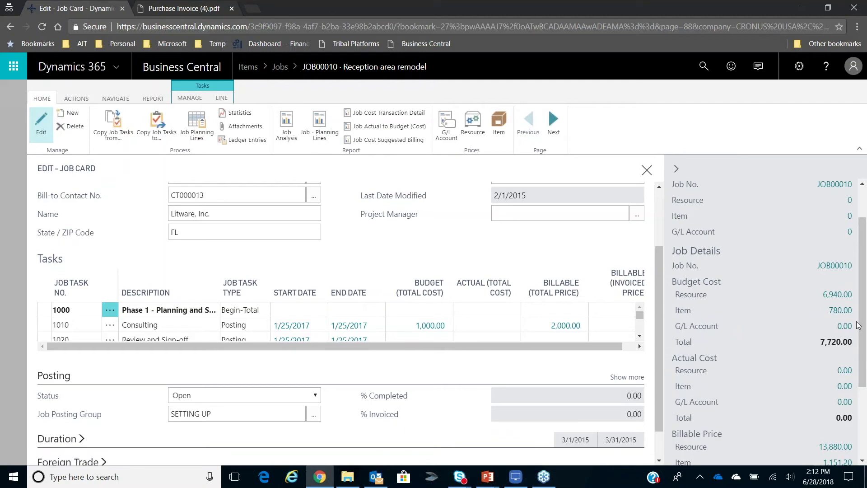
{"action": "left_click_drag", "start_coordinate": [858, 324], "coordinate": [861, 356]}
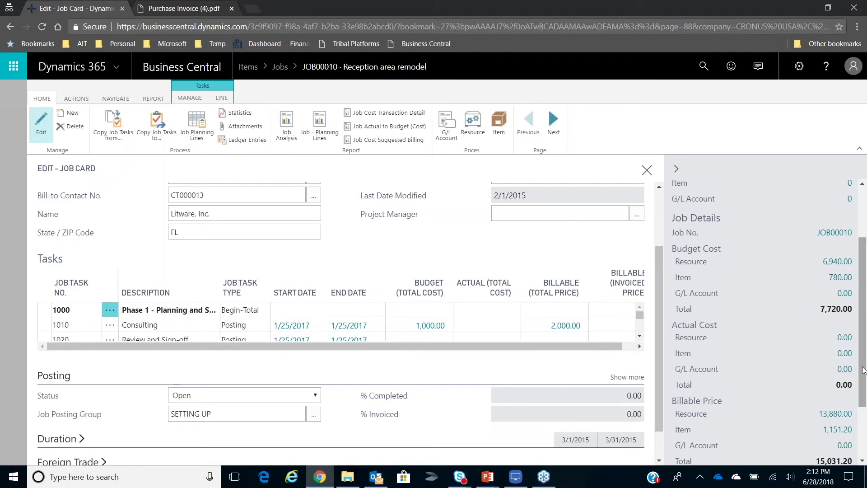
{"action": "left_click_drag", "start_coordinate": [864, 370], "coordinate": [864, 391]}
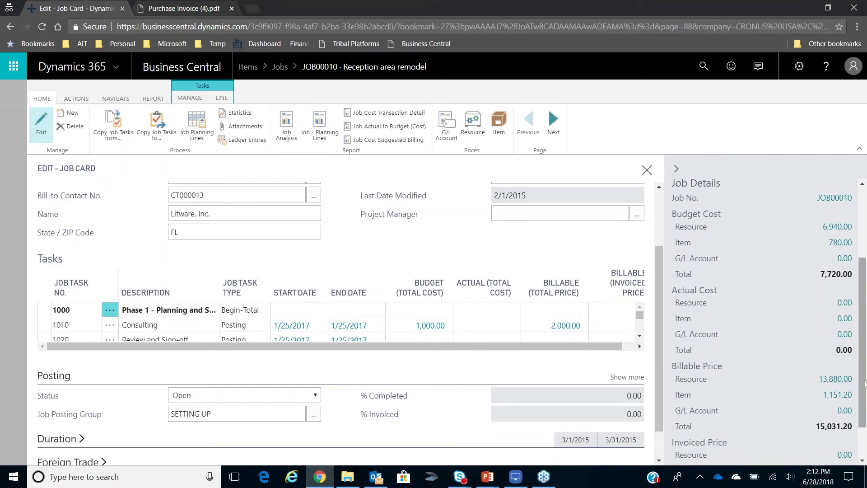
{"action": "scroll", "coordinate": [866, 384], "scroll_direction": "down", "scroll_amount": 1}
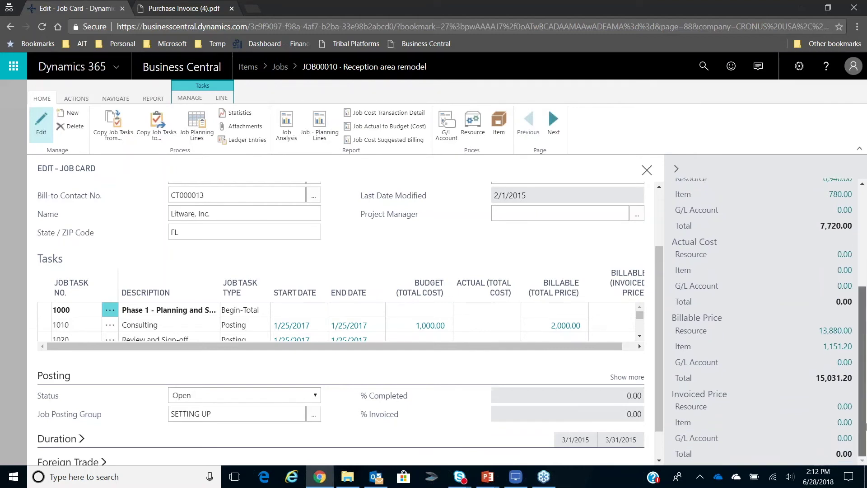
{"action": "scroll", "coordinate": [864, 384], "scroll_direction": "up", "scroll_amount": 4}
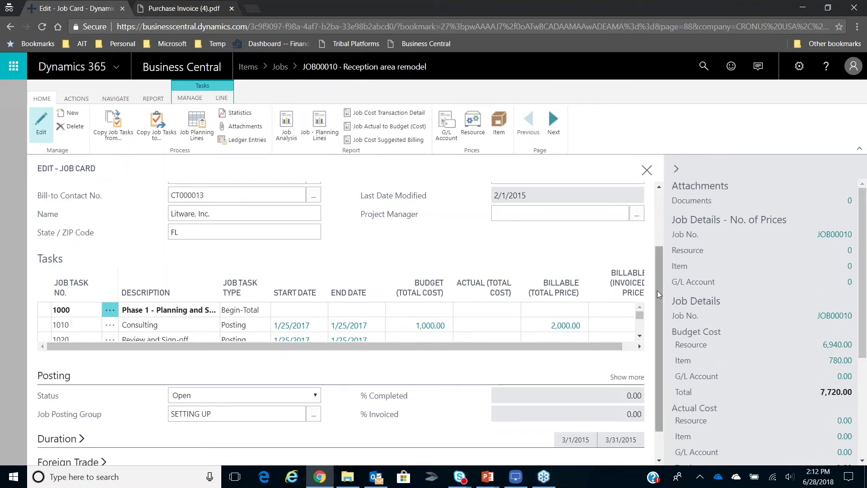
{"action": "left_click_drag", "start_coordinate": [658, 294], "coordinate": [671, 220]}
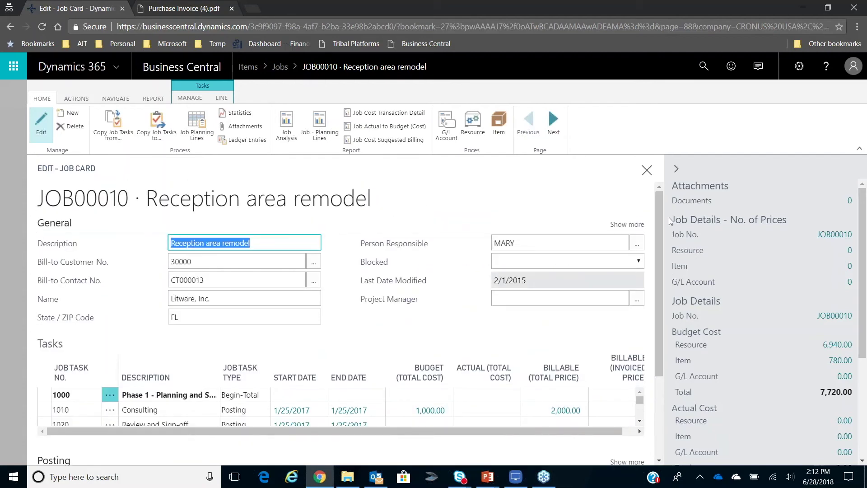
{"action": "left_click", "coordinate": [647, 171]}
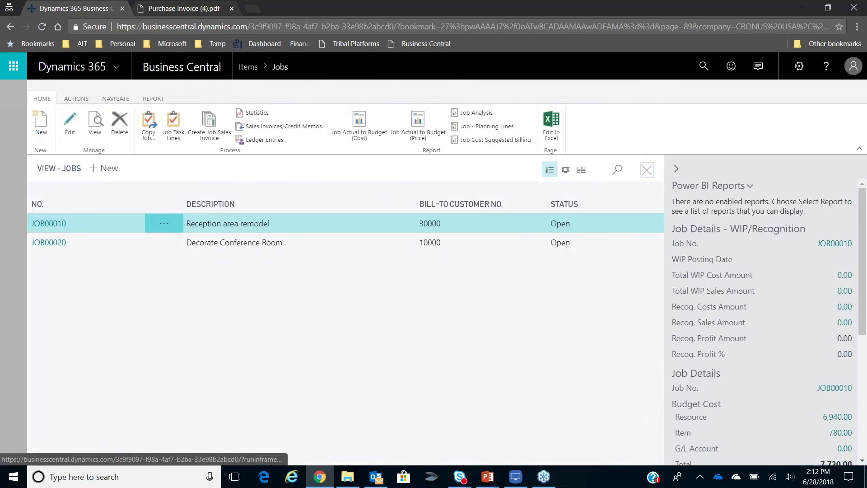
{"action": "left_click", "coordinate": [647, 170]}
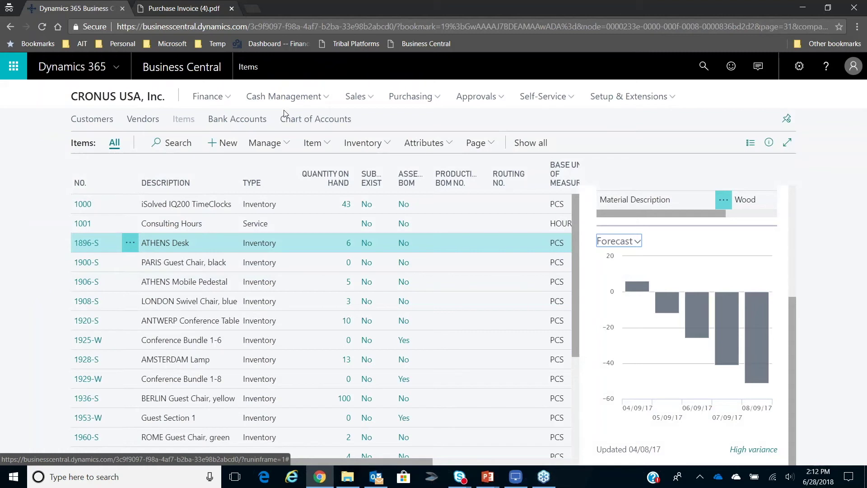
- Open the Dimensions list and bring up the dimension values of the EVENTS dimension
{"action": "left_click", "coordinate": [229, 101]}
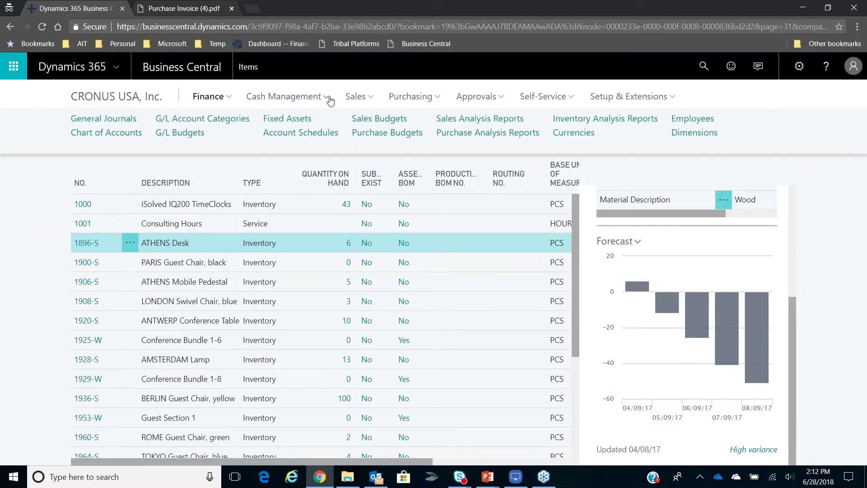
{"action": "left_click", "coordinate": [686, 138]}
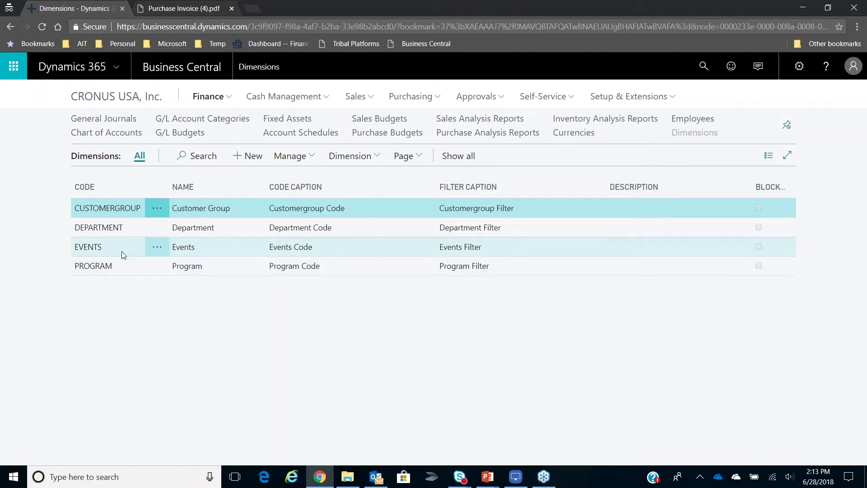
{"action": "left_click", "coordinate": [555, 265]}
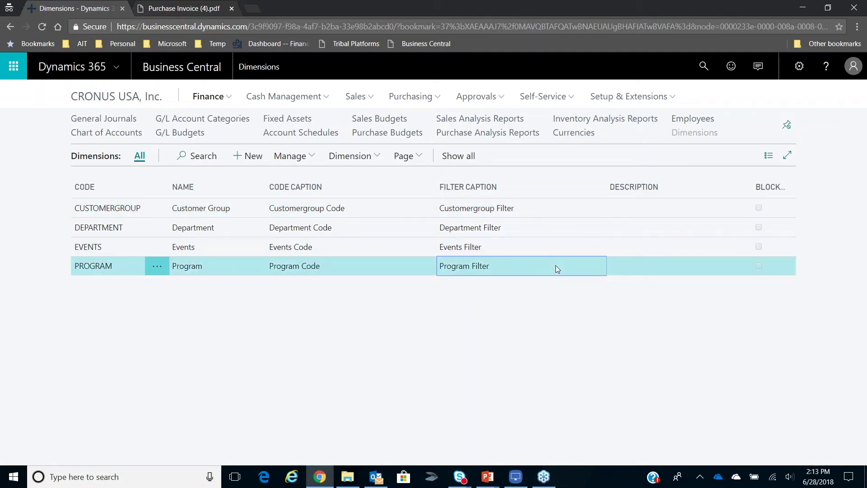
{"action": "left_click", "coordinate": [378, 252]}
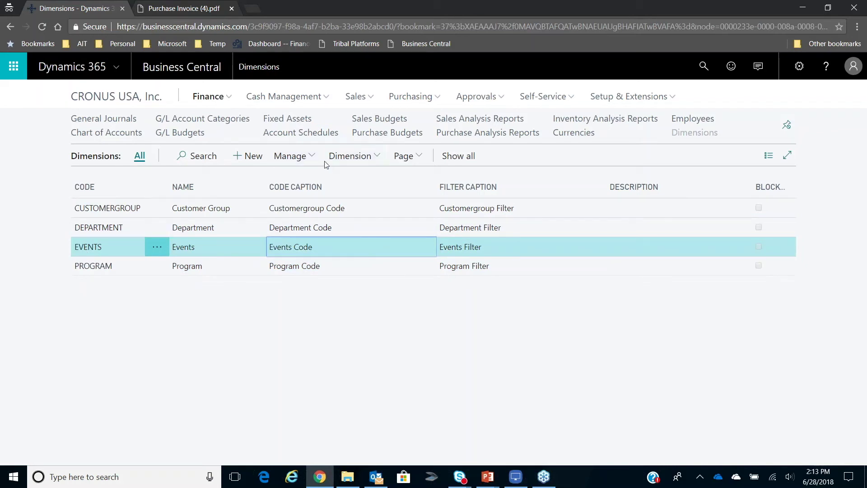
{"action": "left_click", "coordinate": [373, 160]}
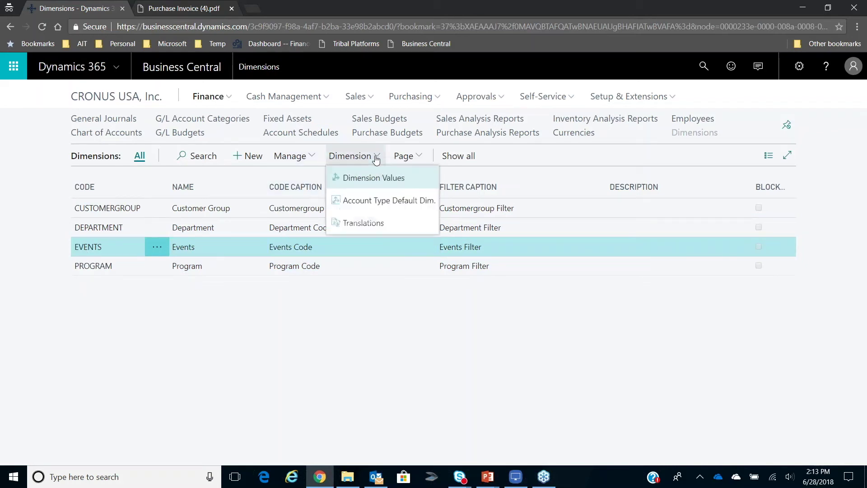
{"action": "left_click", "coordinate": [374, 178]}
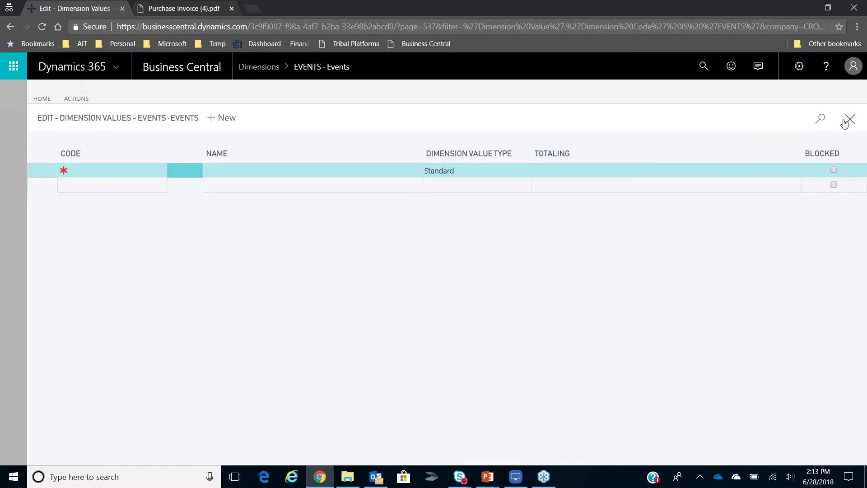
- Export the EVENTS dimension values for editing in Excel, and open the downloaded workbook with editing enabled
{"action": "left_click", "coordinate": [77, 99]}
{"action": "left_click", "coordinate": [42, 99]}
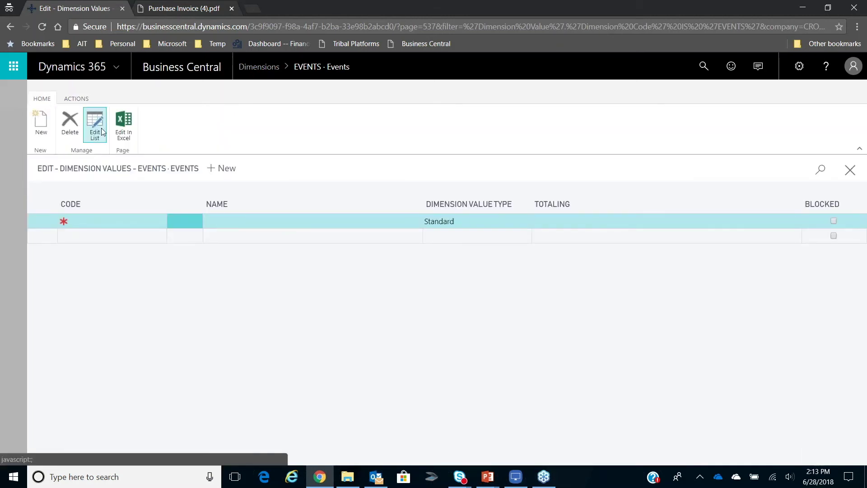
{"action": "left_click", "coordinate": [126, 130]}
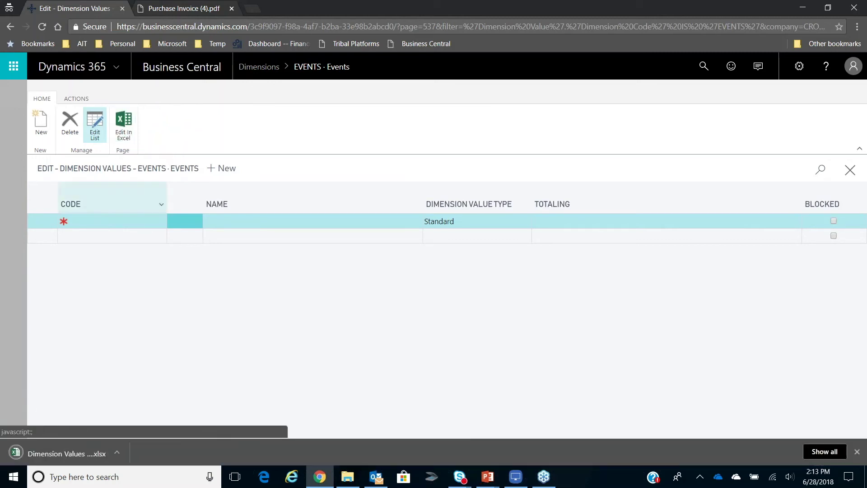
{"action": "left_click", "coordinate": [64, 449]}
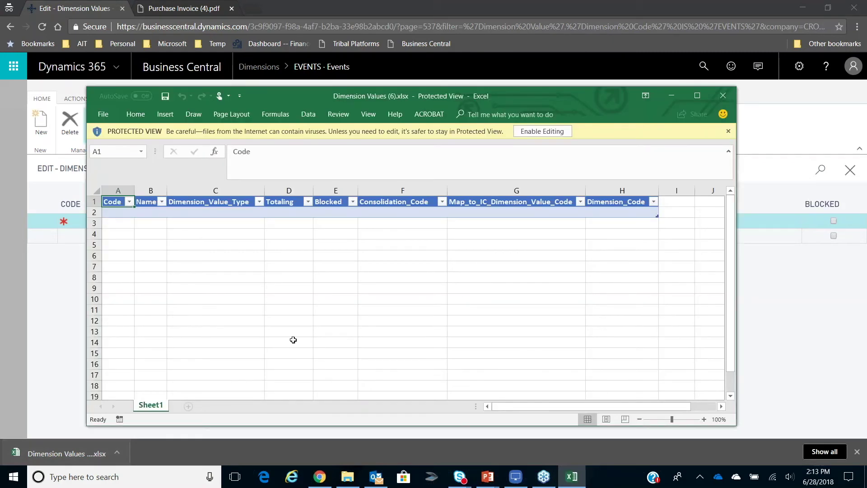
{"action": "left_click", "coordinate": [546, 131]}
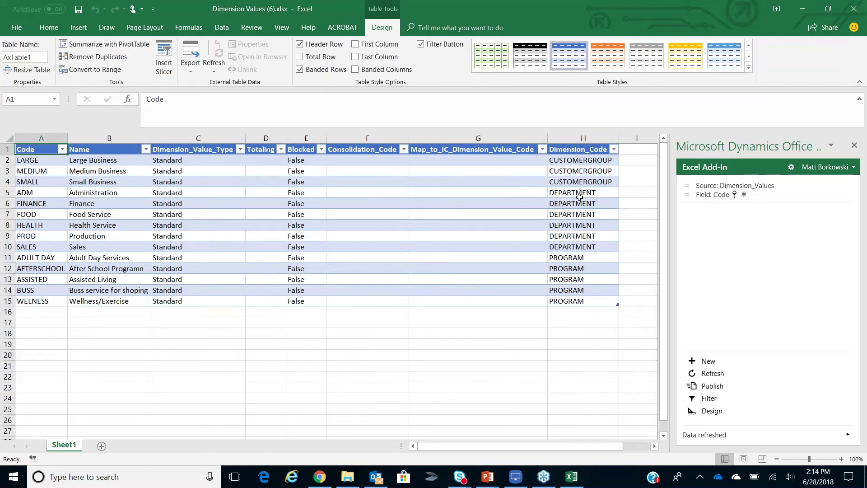
- Extend the table by two rows and start the first new row with code HR, name Human Resources and type Standard
{"action": "left_click", "coordinate": [579, 193]}
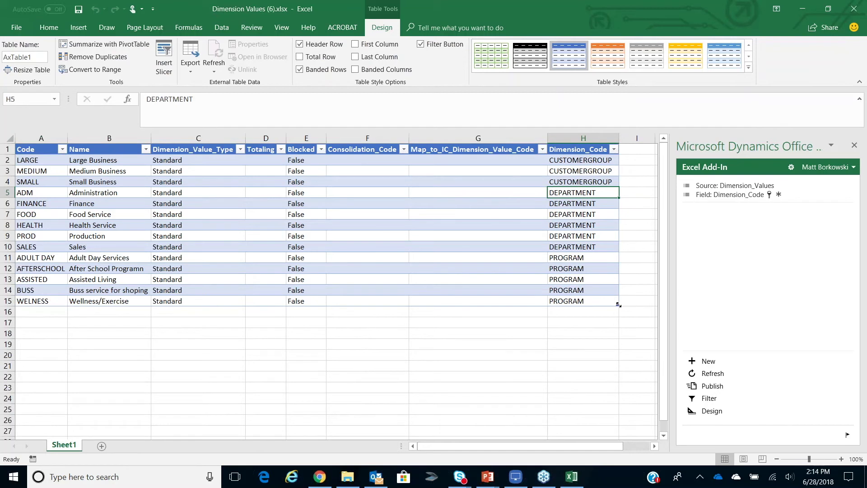
{"action": "left_click_drag", "start_coordinate": [619, 305], "coordinate": [618, 326]}
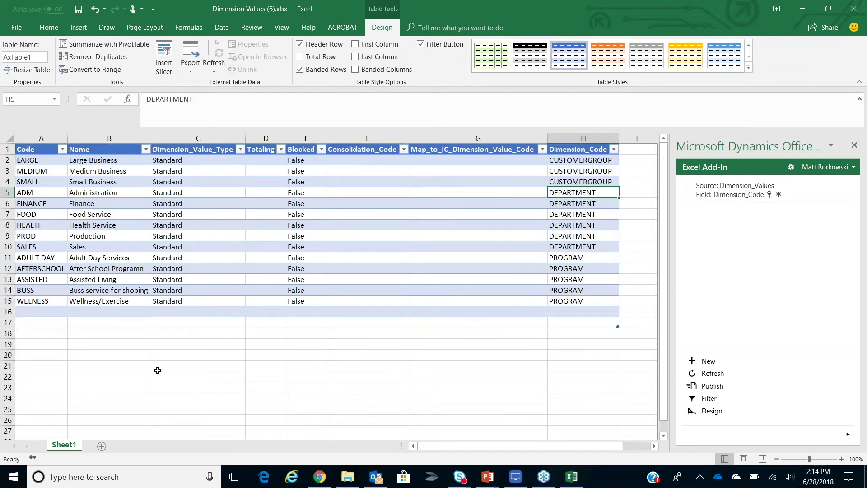
{"action": "left_click", "coordinate": [44, 311]}
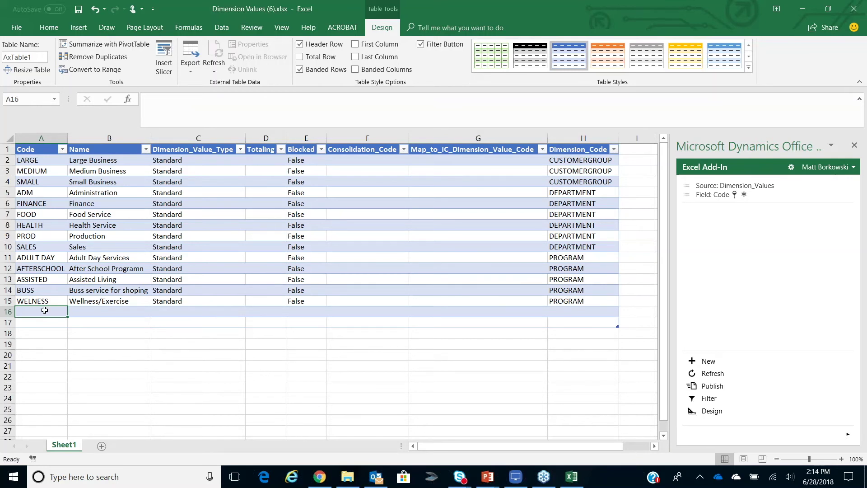
{"action": "type", "text": "HR"}
{"action": "key", "text": "Tab"}
{"action": "type", "text": "Human Resource"}
{"action": "key", "text": "BackSpace"}
{"action": "type", "text": "ces"}
{"action": "key", "text": "Tab"}
{"action": "type", "text": "S"}
{"action": "key", "text": "Tab"}
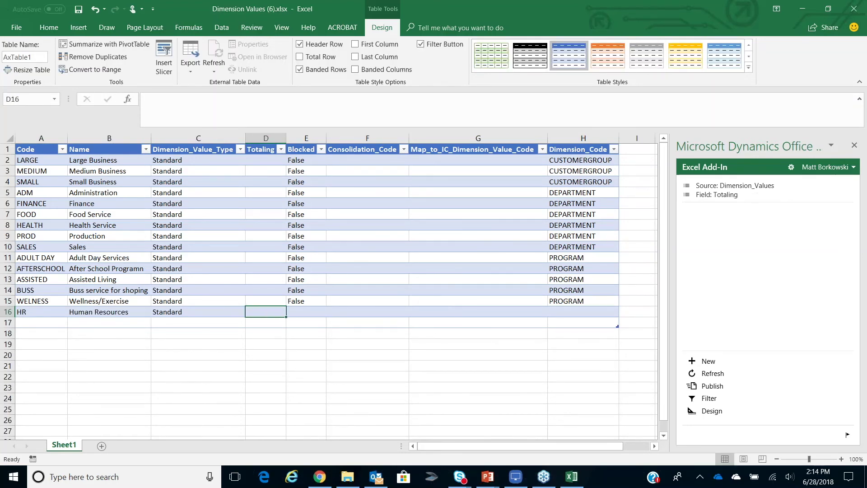
- Complete the HR row with Blocked set to False and DEPARTMENT as the dimension code
{"action": "key", "text": "Tab"}
{"action": "type", "text": "F"}
{"action": "key", "text": "Tab"}
{"action": "key", "text": "Tab"}
{"action": "key", "text": "Tab"}
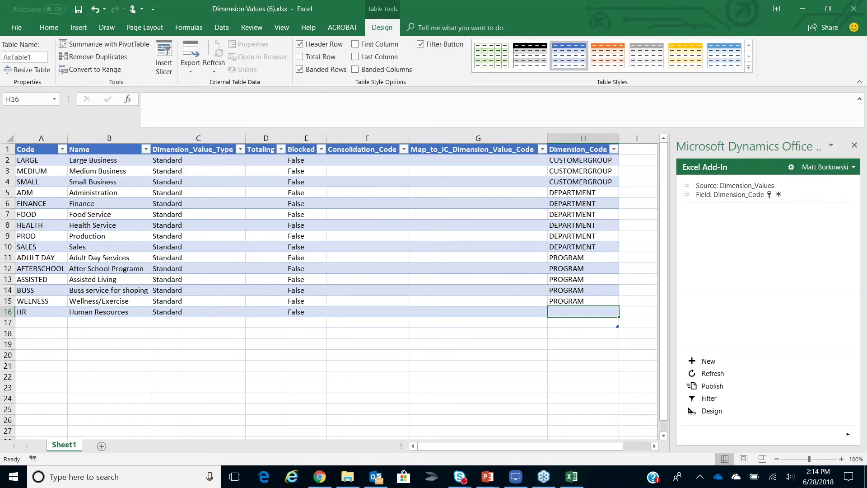
{"action": "type", "text": "DEPARTMENT"}
{"action": "key", "text": "Return"}
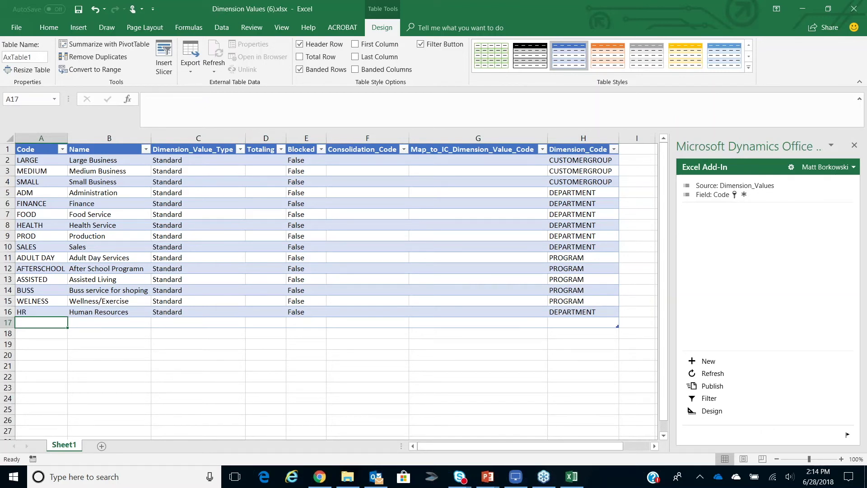
- Fill the second new row with code MAINT, name Mainteance and dimension value type Standard
{"action": "type", "text": "MAINT"}
{"action": "key", "text": "Tab"}
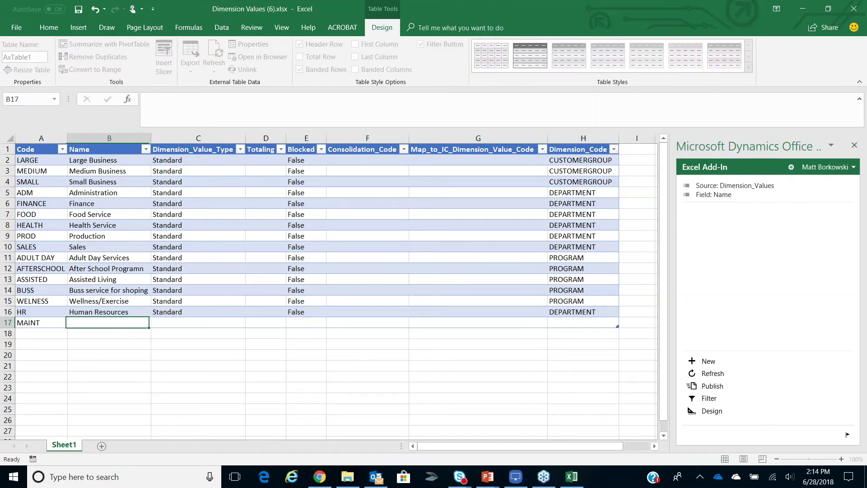
{"action": "type", "text": "Mainteance"}
{"action": "key", "text": "Tab"}
{"action": "type", "text": "S"}
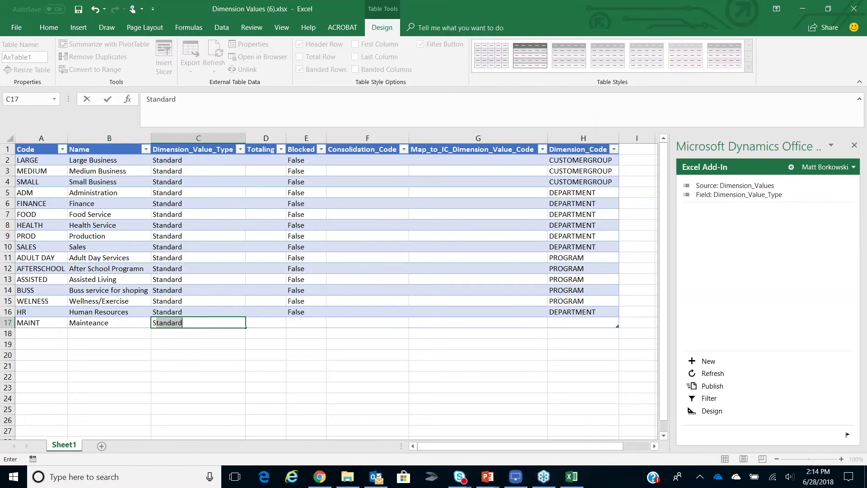
{"action": "key", "text": "Tab"}
{"action": "key", "text": "Tab"}
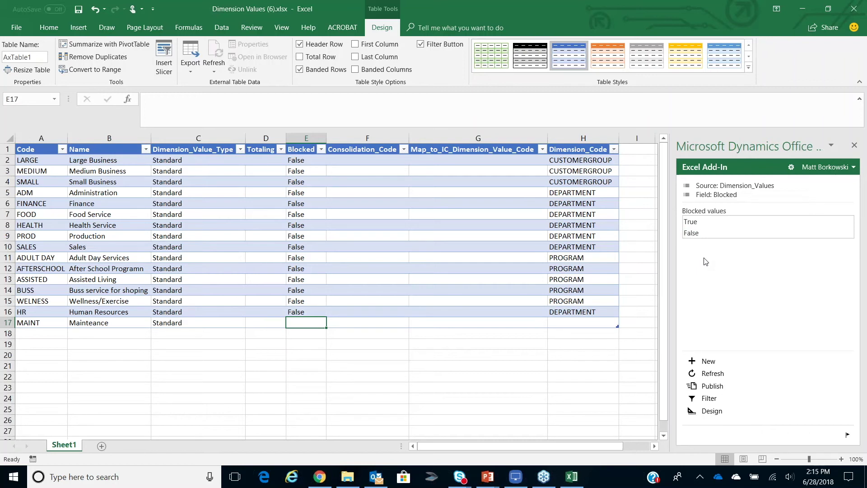
- Complete the MAINT row with Blocked set to False and DEPARTMENT as the dimension code
{"action": "left_click", "coordinate": [701, 234]}
{"action": "left_click", "coordinate": [568, 332]}
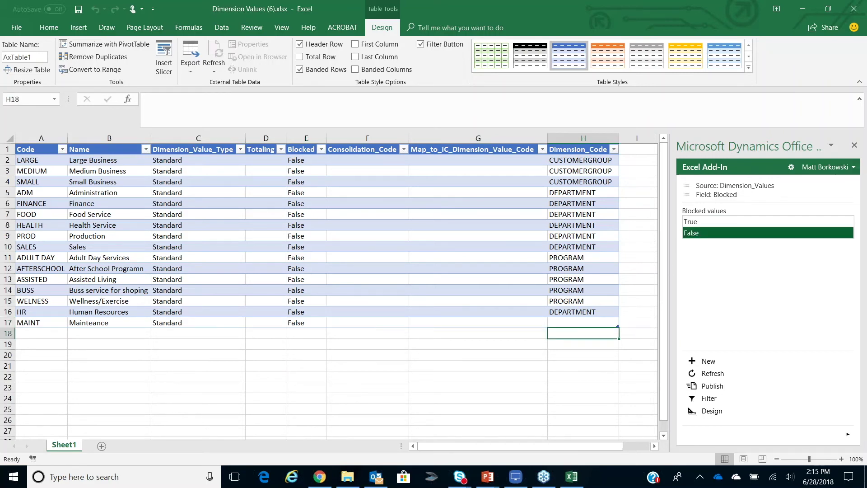
{"action": "left_click", "coordinate": [574, 323]}
{"action": "type", "text": "Depa"}
{"action": "key", "text": "BackSpace"}
{"action": "key", "text": "BackSpace"}
{"action": "key", "text": "BackSpace"}
{"action": "type", "text": "par"}
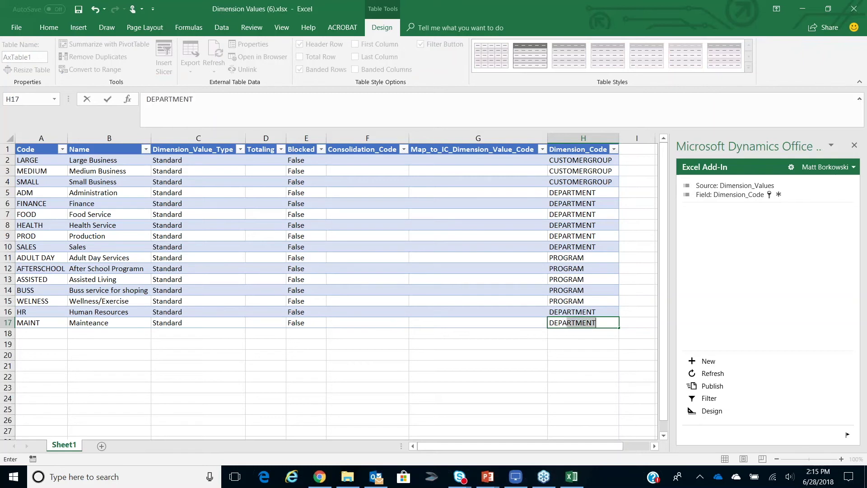
{"action": "type", "text": "TMENT"}
{"action": "left_click", "coordinate": [558, 335]}
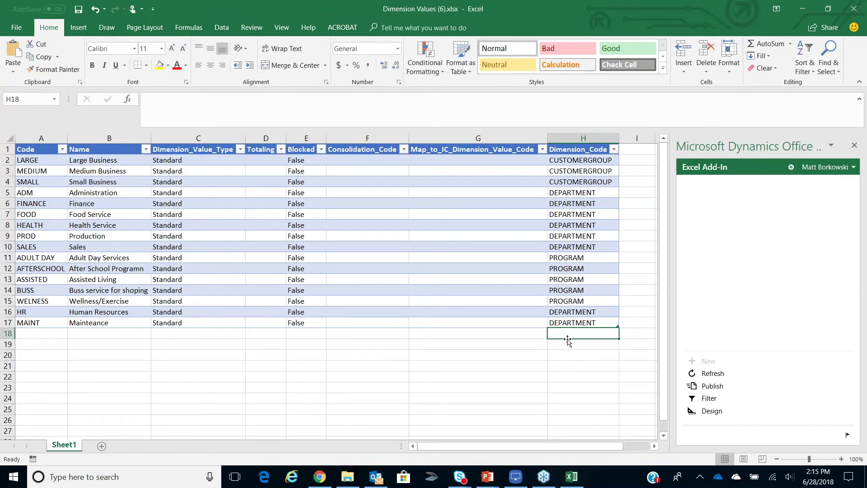
- Publish the two new dimension values from the workbook to Business Central
{"action": "left_click", "coordinate": [579, 322]}
{"action": "left_click", "coordinate": [703, 385]}
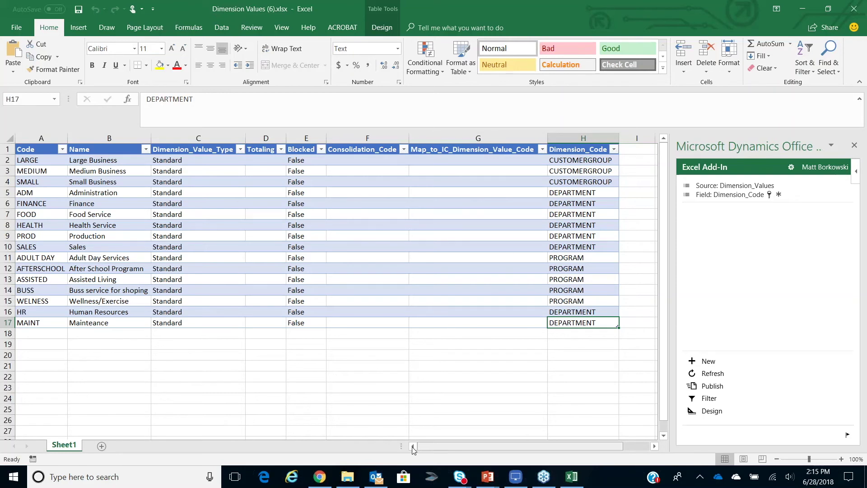
{"action": "left_click", "coordinate": [373, 479]}
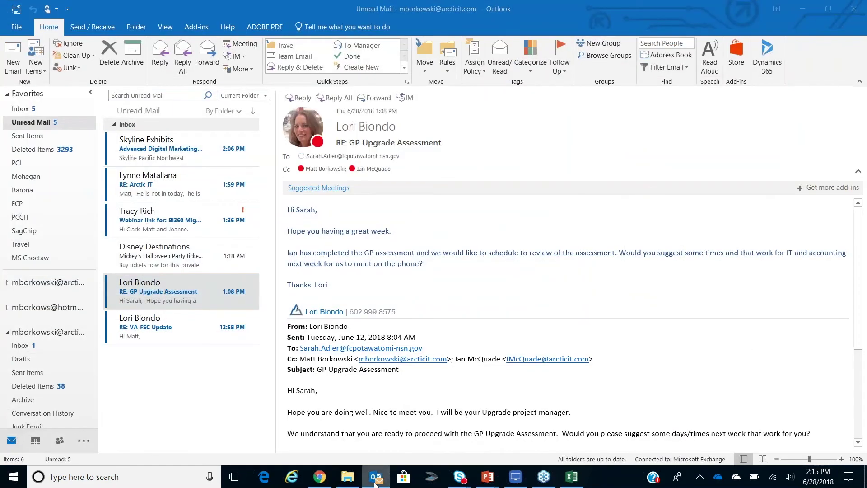
{"action": "left_click", "coordinate": [376, 482]}
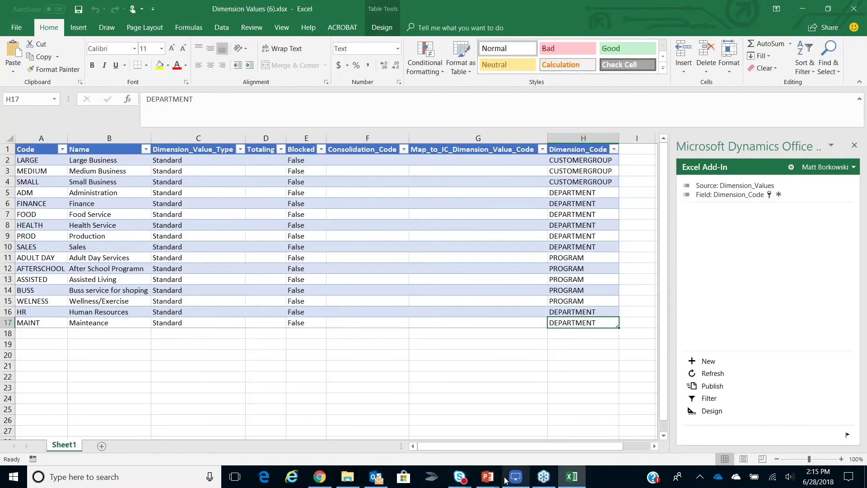
- Switch to Business Central in Chrome, leave the EVENTS values and open the dimension values of DEPARTMENT
{"action": "left_click", "coordinate": [320, 476]}
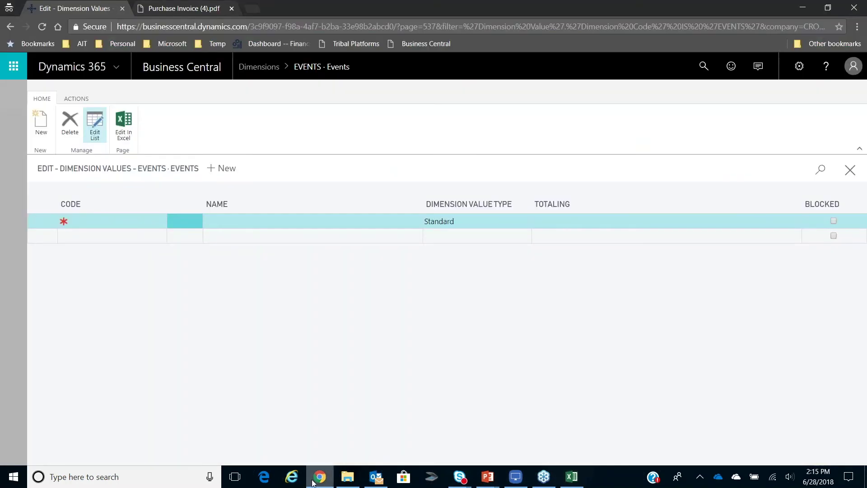
{"action": "left_click", "coordinate": [850, 170]}
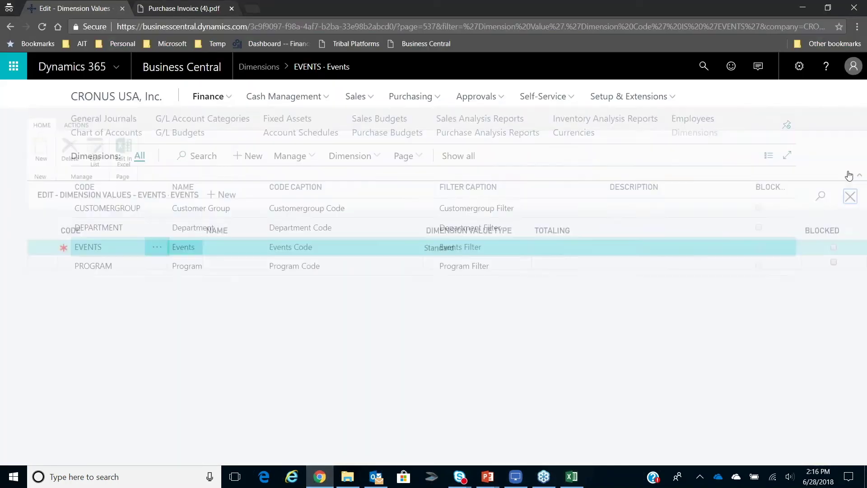
{"action": "left_click", "coordinate": [138, 226]}
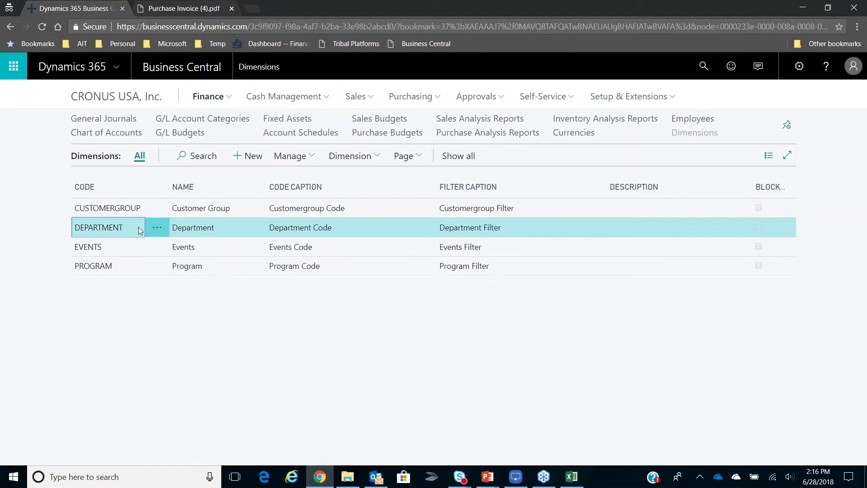
{"action": "left_click", "coordinate": [362, 156]}
{"action": "left_click", "coordinate": [368, 176]}
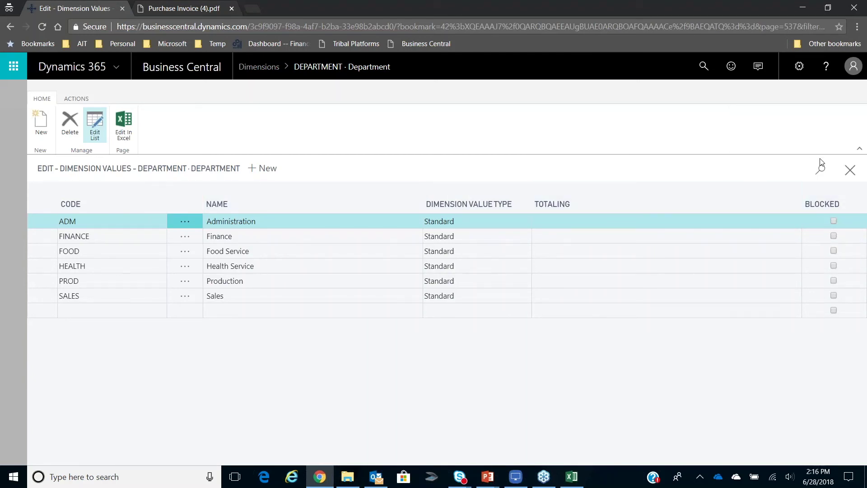
- Reopen the DEPARTMENT dimension values to check for the HR and MAINT entries, and return to the Dimensions list
{"action": "left_click", "coordinate": [850, 170]}
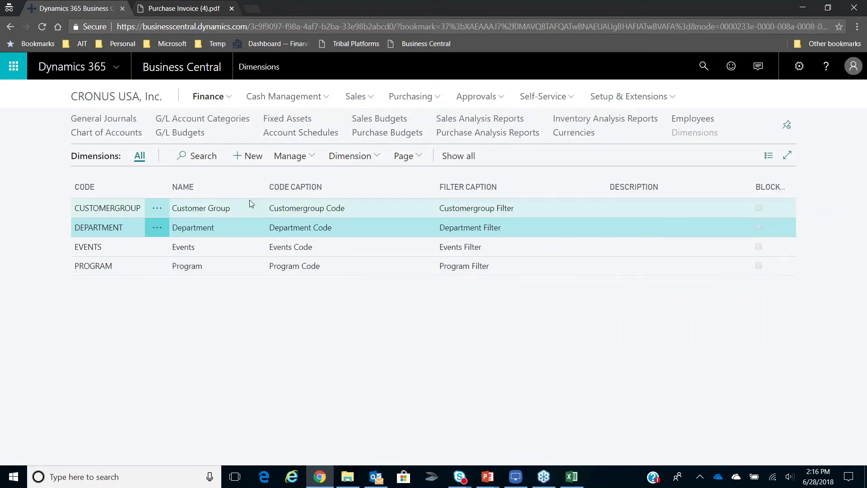
{"action": "left_click", "coordinate": [309, 162]}
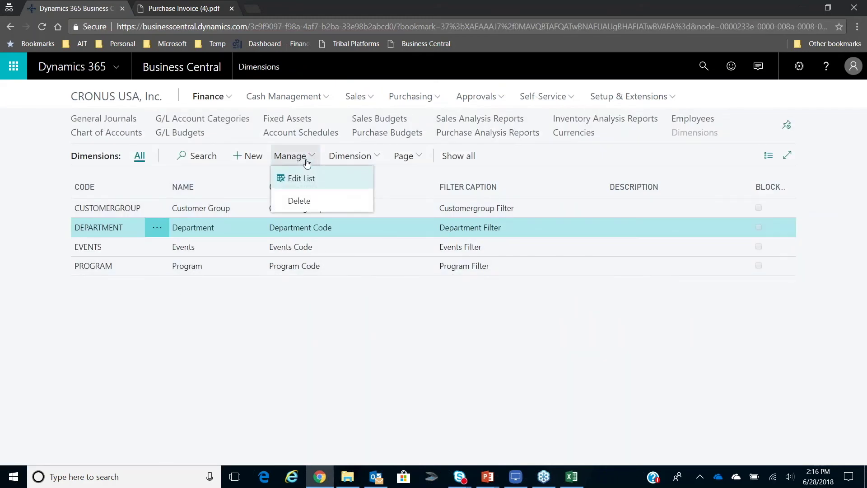
{"action": "left_click", "coordinate": [375, 159]}
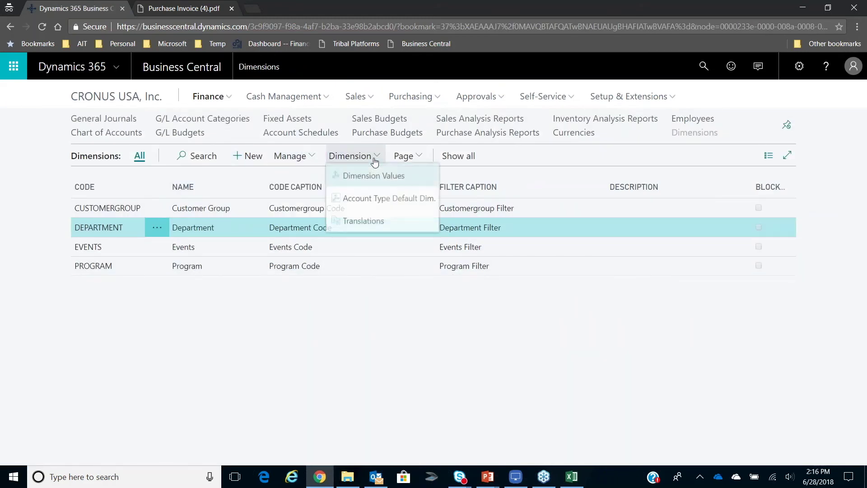
{"action": "left_click", "coordinate": [355, 178]}
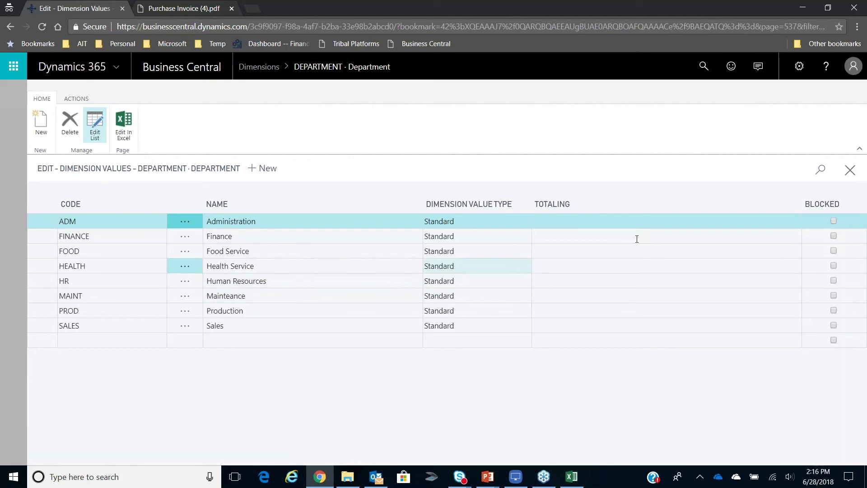
{"action": "left_click", "coordinate": [850, 171]}
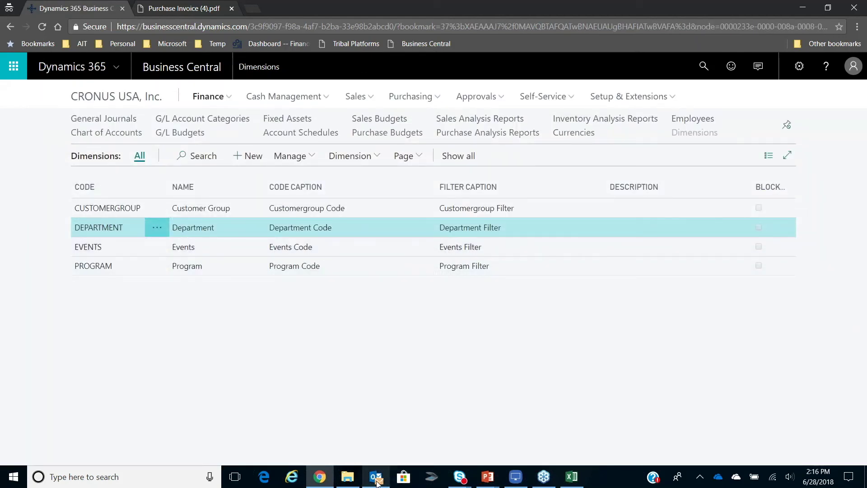
- Switch to Outlook, open the Quote for Clocks message from the demo account's inbox to read it, and close it again
{"action": "left_click", "coordinate": [377, 407]}
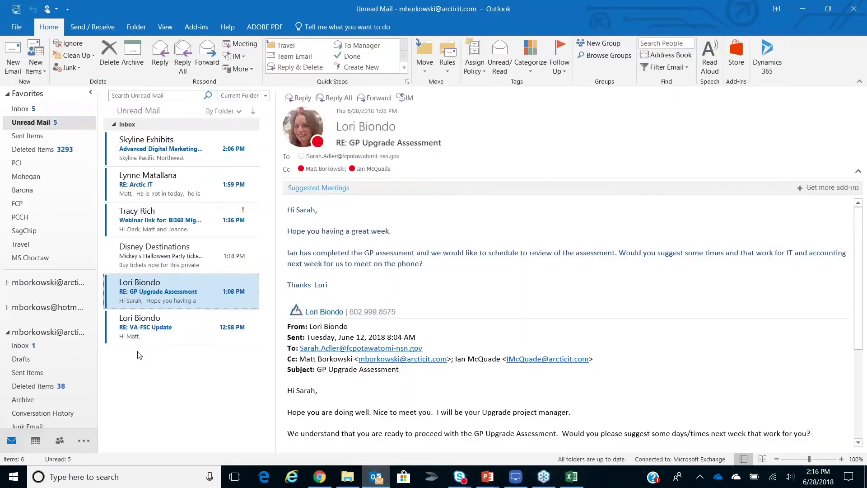
{"action": "left_click", "coordinate": [12, 95]}
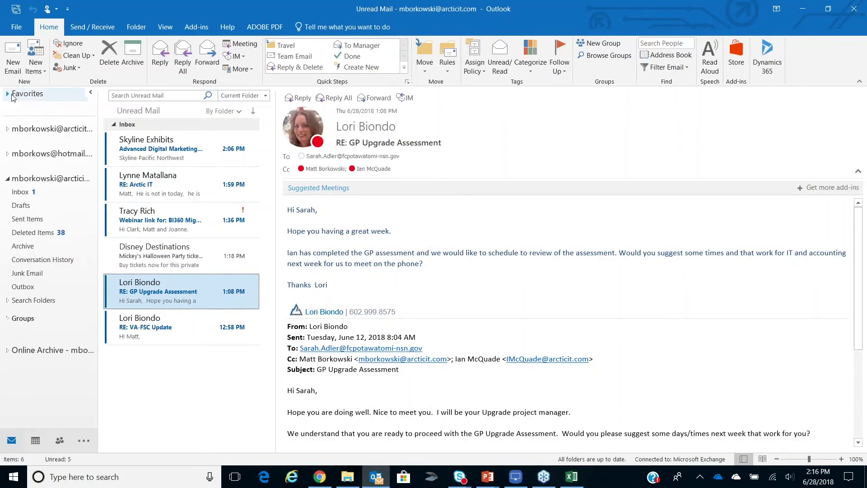
{"action": "left_click", "coordinate": [23, 182]}
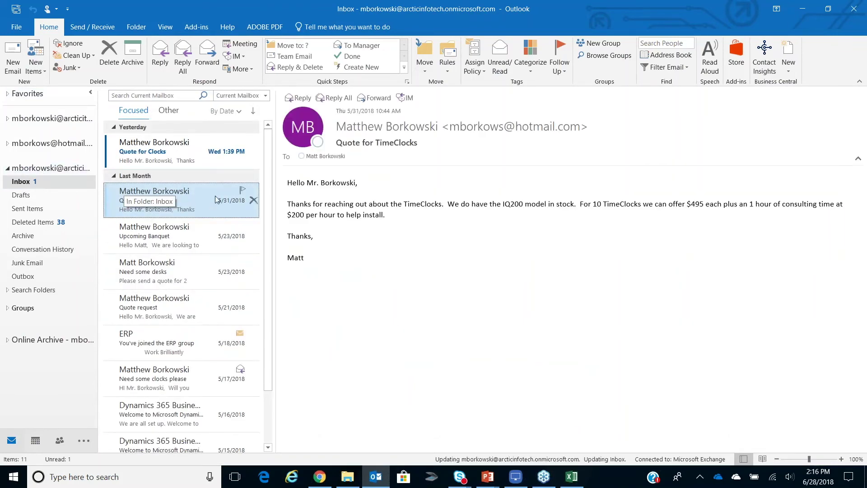
{"action": "double_click", "coordinate": [187, 161]}
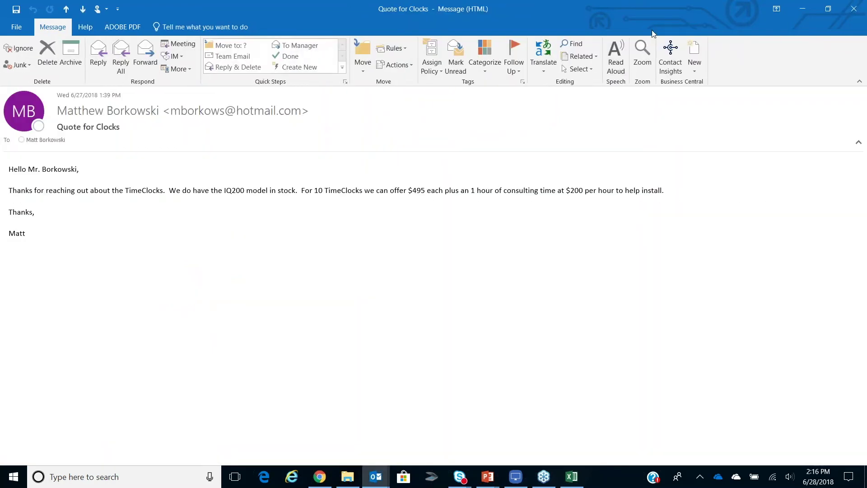
{"action": "left_click", "coordinate": [863, 6]}
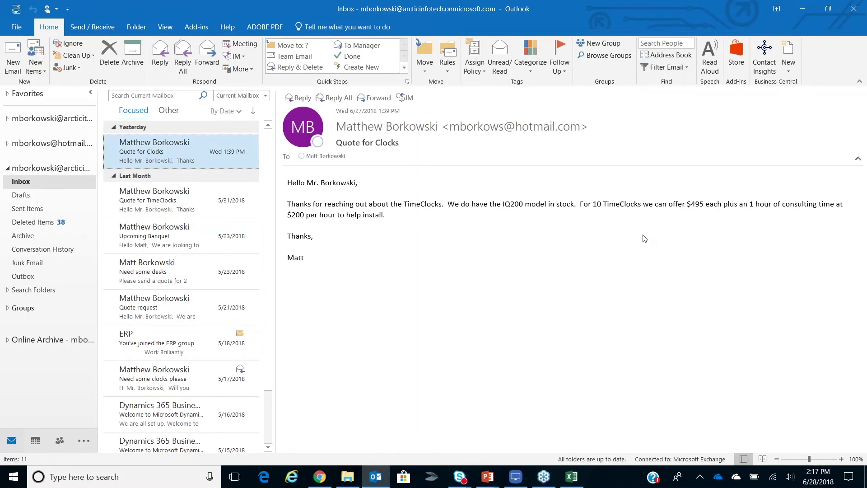
- Bring up the Business Central contact insights for the Quote for Clocks email and open the Arctic IT vendor record
{"action": "left_click", "coordinate": [764, 63]}
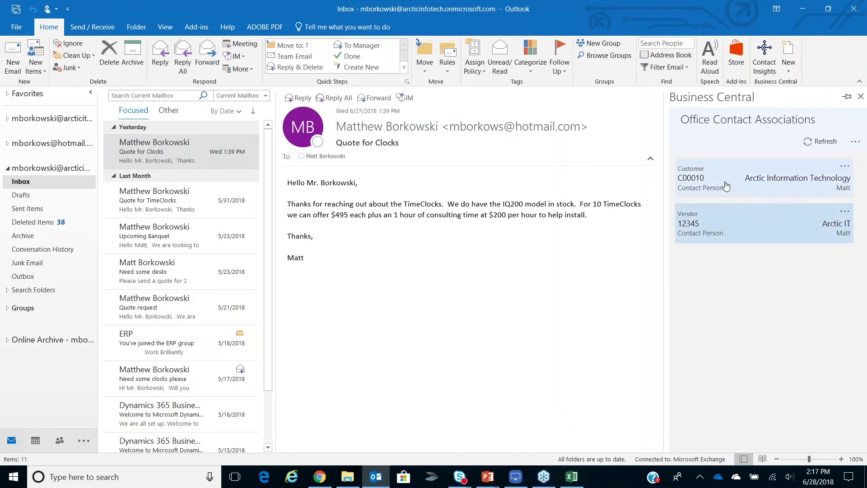
{"action": "left_click", "coordinate": [725, 213]}
{"action": "left_click", "coordinate": [747, 234]}
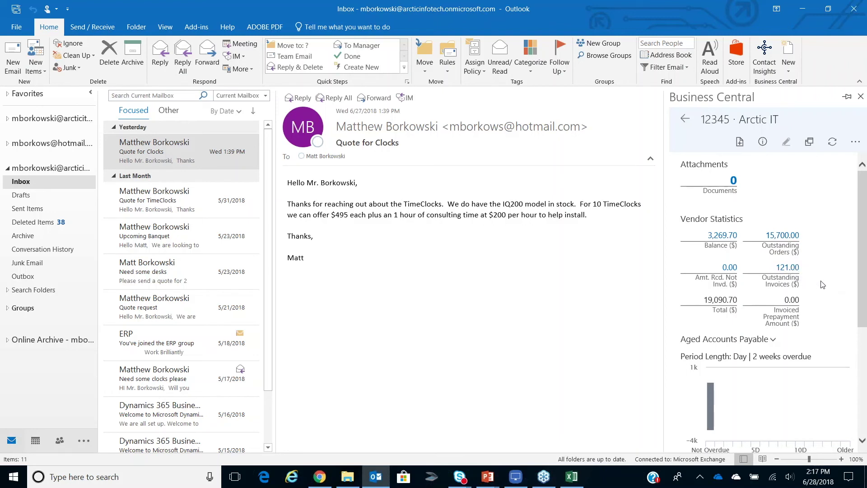
- Look through the Arctic IT vendor statistics and payables chart, and widen the Business Central pane slightly
{"action": "left_click_drag", "start_coordinate": [862, 286], "coordinate": [859, 305]}
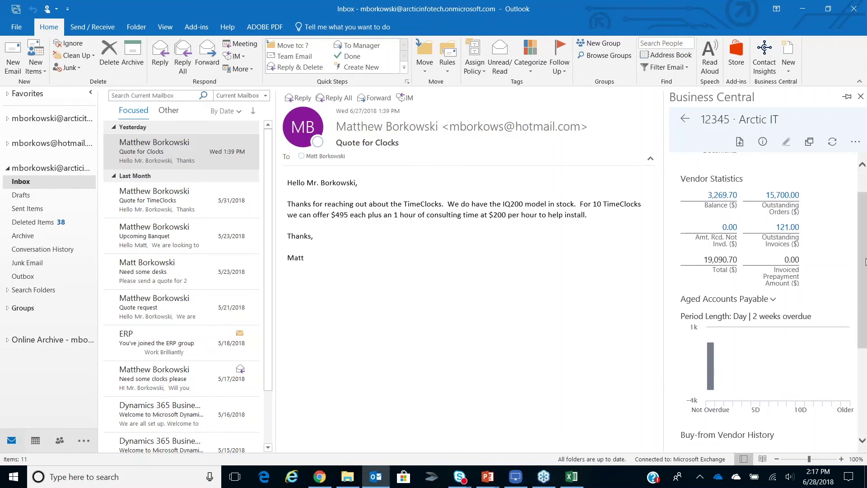
{"action": "scroll", "coordinate": [854, 203], "scroll_direction": "up", "scroll_amount": 2}
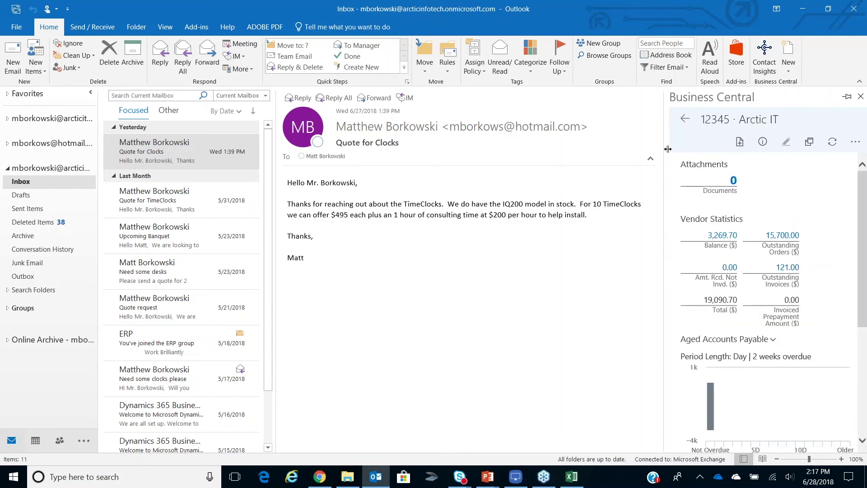
{"action": "left_click_drag", "start_coordinate": [664, 151], "coordinate": [641, 149]}
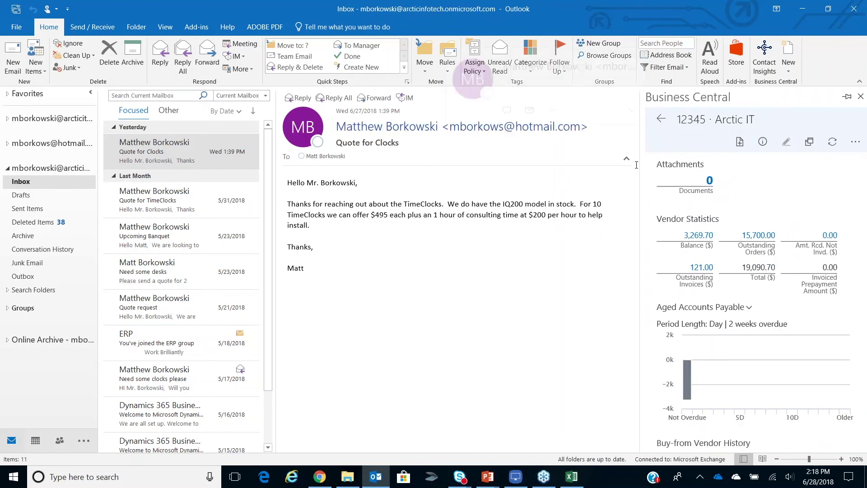
- Create a purchase order for Arctic IT from the suggested items 1000 and 1001, setting the Consulting Hours quantity to 10
{"action": "left_click", "coordinate": [740, 142]}
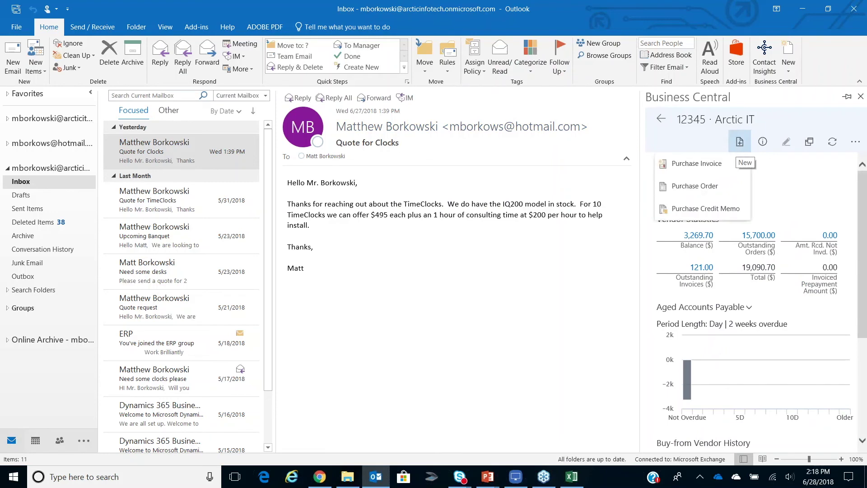
{"action": "left_click", "coordinate": [700, 187]}
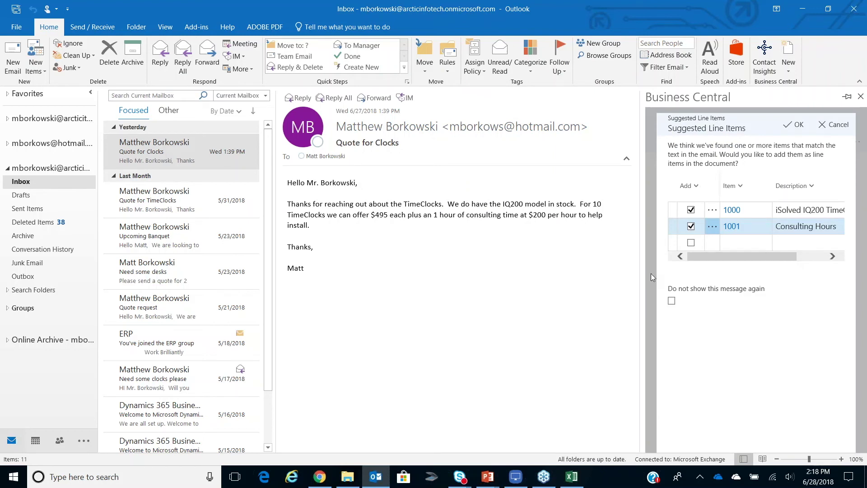
{"action": "left_click_drag", "start_coordinate": [642, 270], "coordinate": [565, 271]}
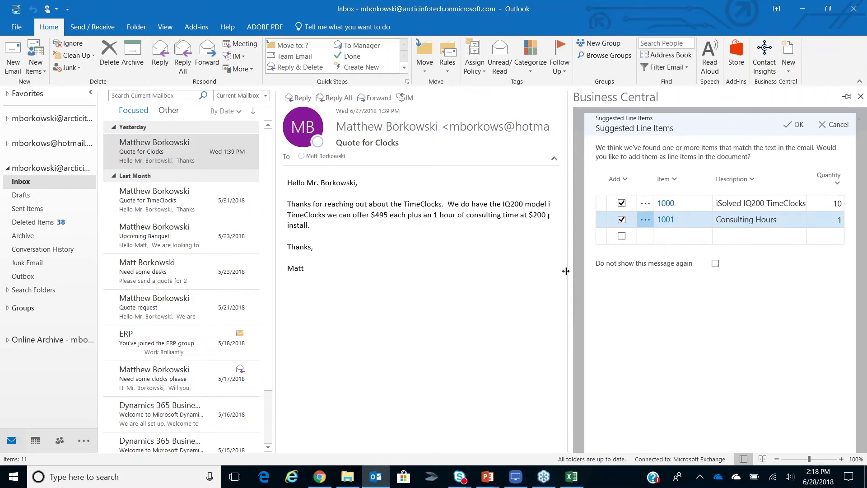
{"action": "left_click", "coordinate": [829, 226]}
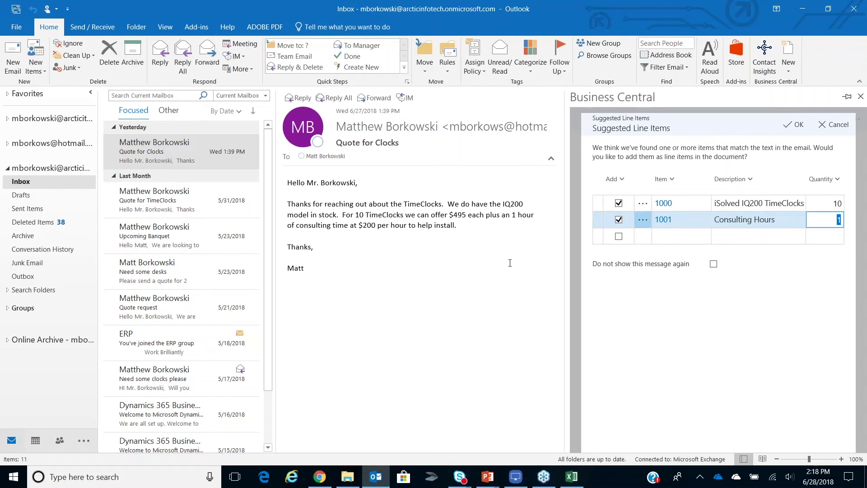
{"action": "type", "text": "10"}
{"action": "key", "text": "Tab"}
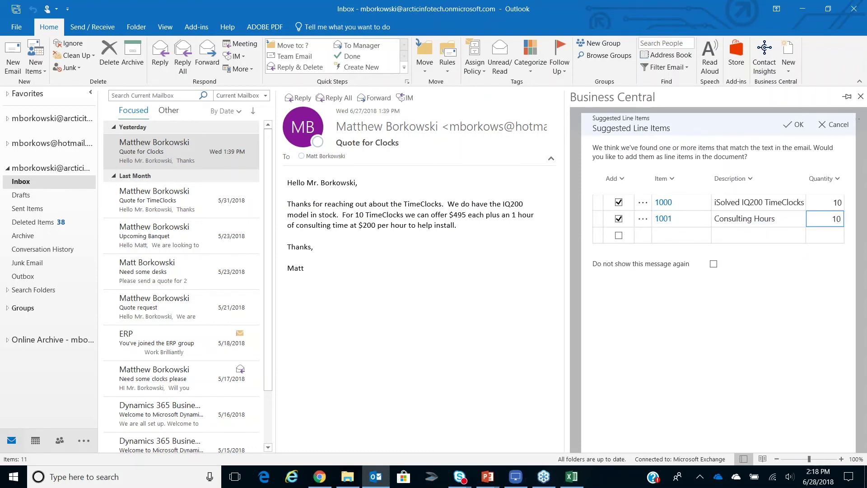
{"action": "left_click", "coordinate": [798, 126]}
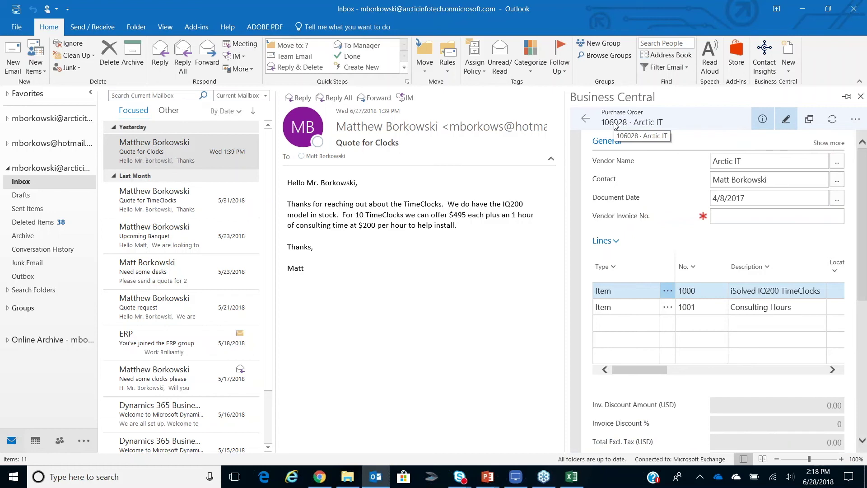
- Set the order lines' direct unit cost to 495 for the IQ200 TimeClocks and 200 for Consulting Hours
{"action": "left_click_drag", "start_coordinate": [638, 371], "coordinate": [705, 372]}
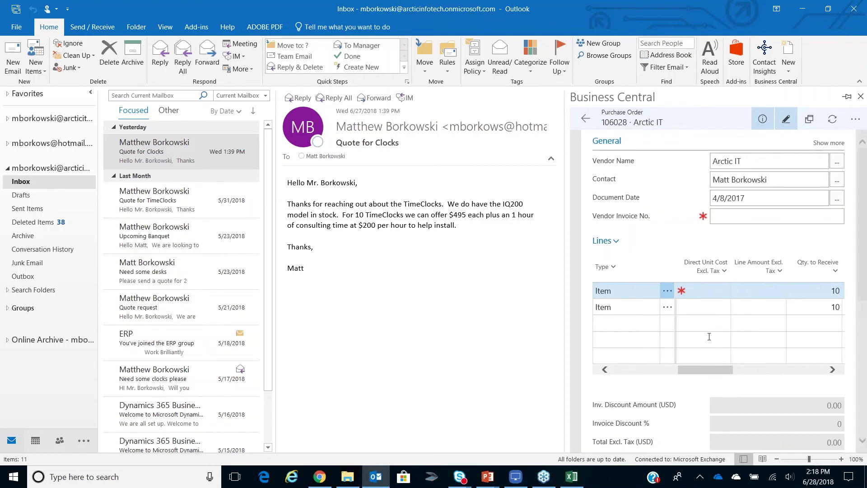
{"action": "left_click", "coordinate": [710, 291]}
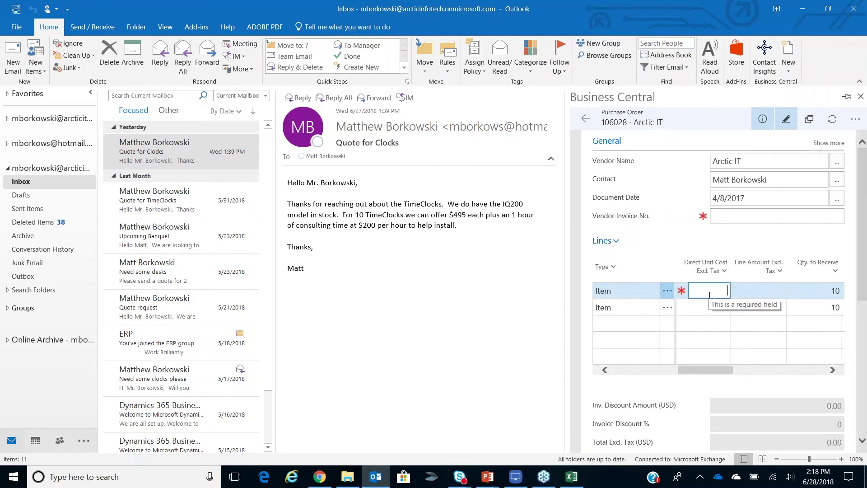
{"action": "type", "text": "495"}
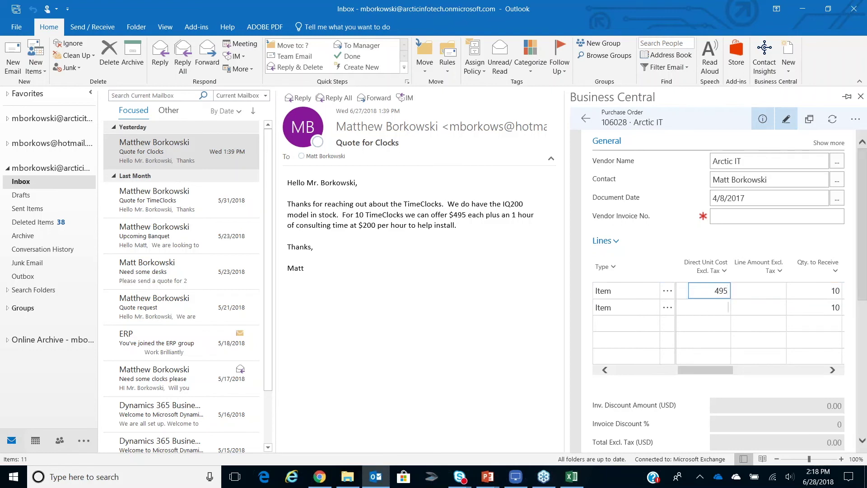
{"action": "left_click", "coordinate": [710, 307]}
{"action": "type", "text": "200"}
{"action": "key", "text": "Tab"}
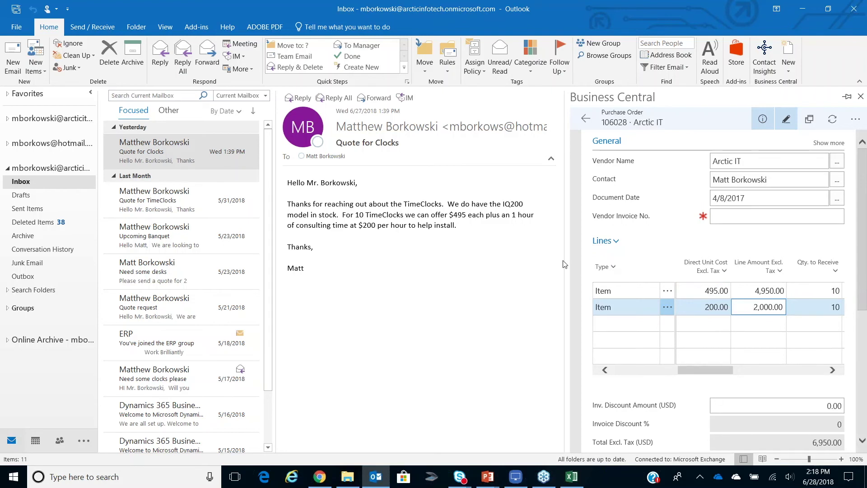
- Widen the Business Central pane, look at the purchase order's additional actions, and close the pane
{"action": "left_click_drag", "start_coordinate": [566, 260], "coordinate": [537, 260]}
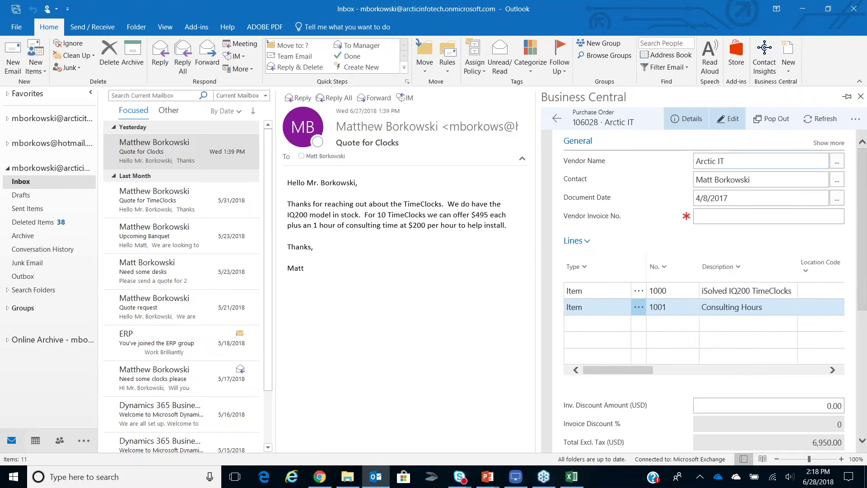
{"action": "left_click", "coordinate": [864, 16]}
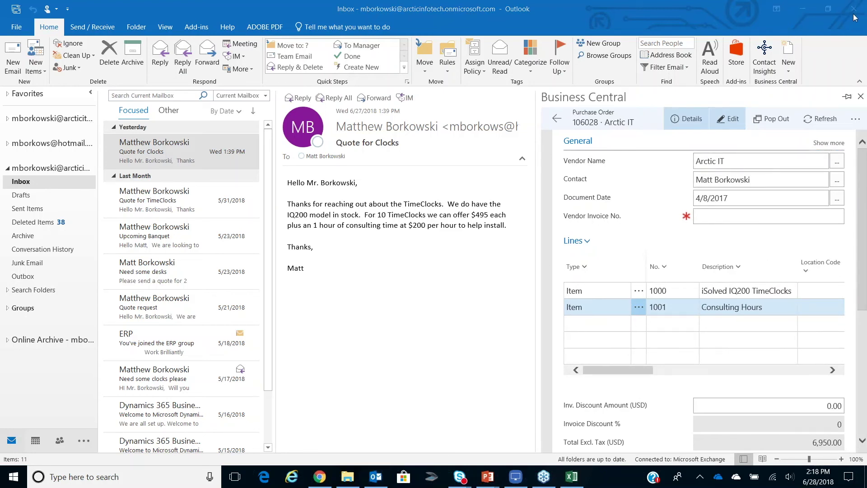
{"action": "left_click", "coordinate": [855, 118]}
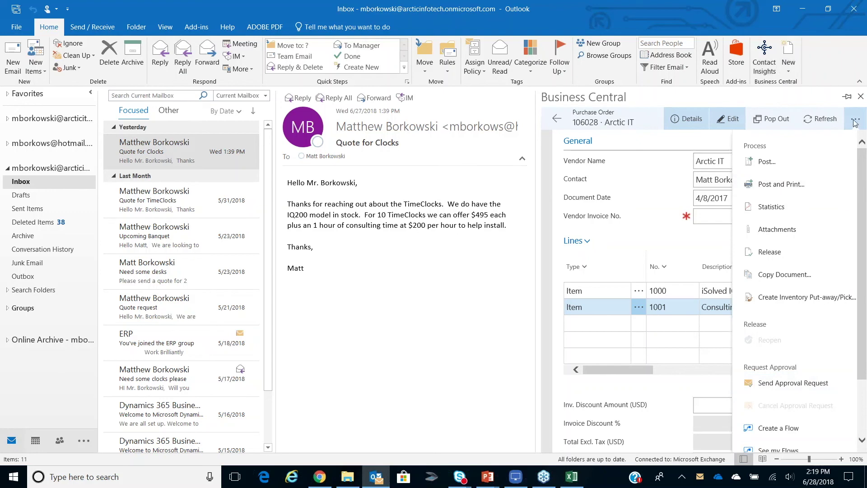
{"action": "left_click", "coordinate": [861, 98]}
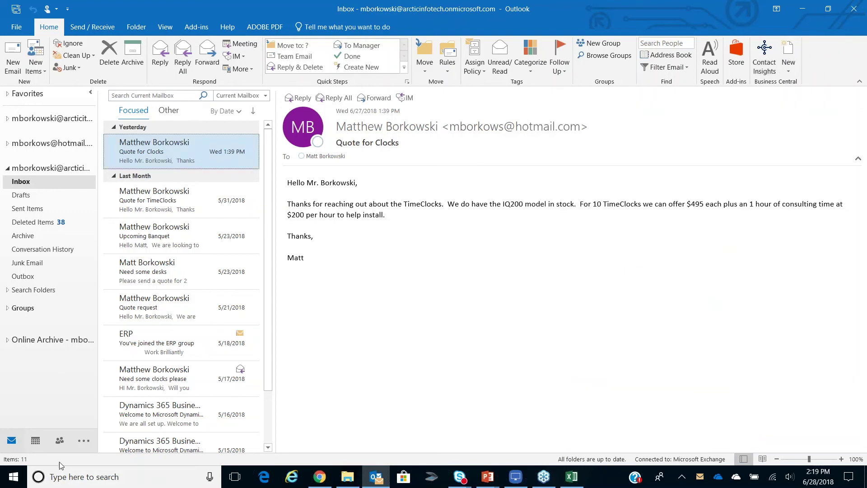
- Switch to Business Central in Chrome and open the newest Arctic IT order from the Purchase Orders list to review its lines
{"action": "left_click", "coordinate": [321, 477]}
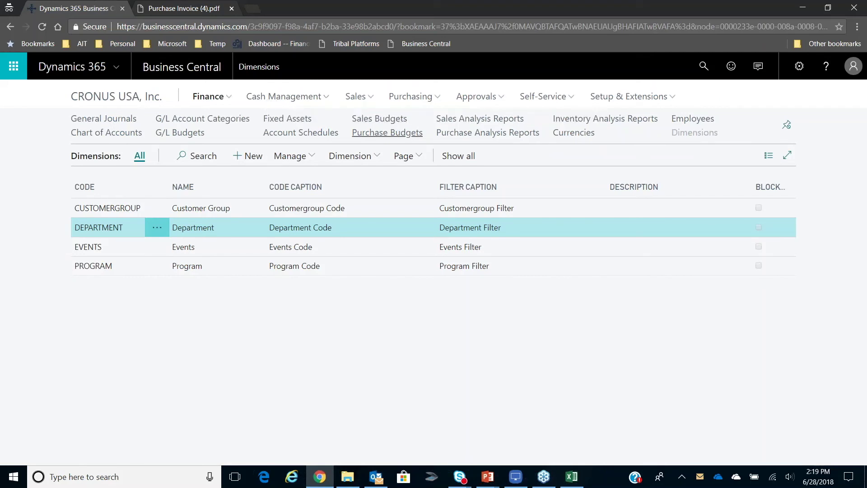
{"action": "left_click", "coordinate": [438, 98]}
{"action": "left_click", "coordinate": [208, 134]}
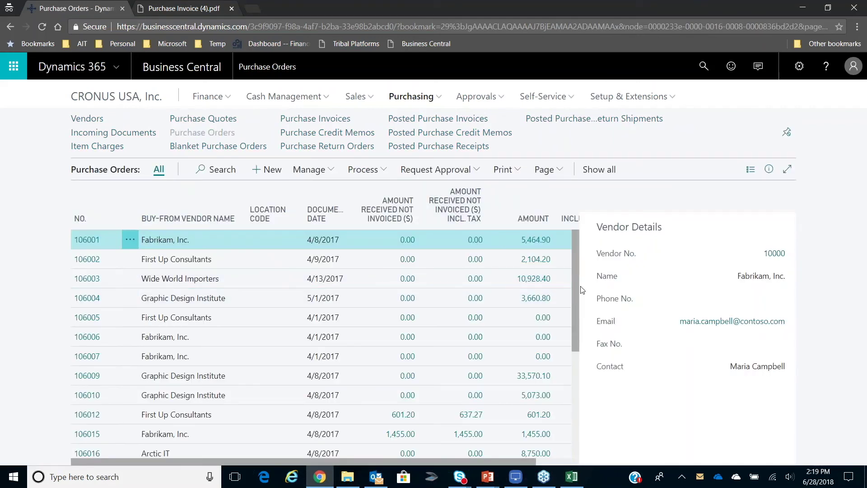
{"action": "left_click_drag", "start_coordinate": [574, 286], "coordinate": [573, 393]}
{"action": "left_click", "coordinate": [349, 454]}
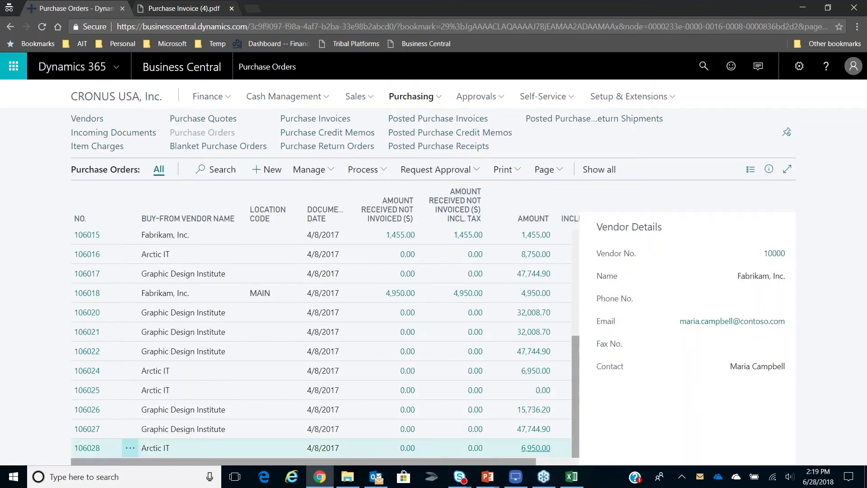
{"action": "left_click", "coordinate": [83, 448]}
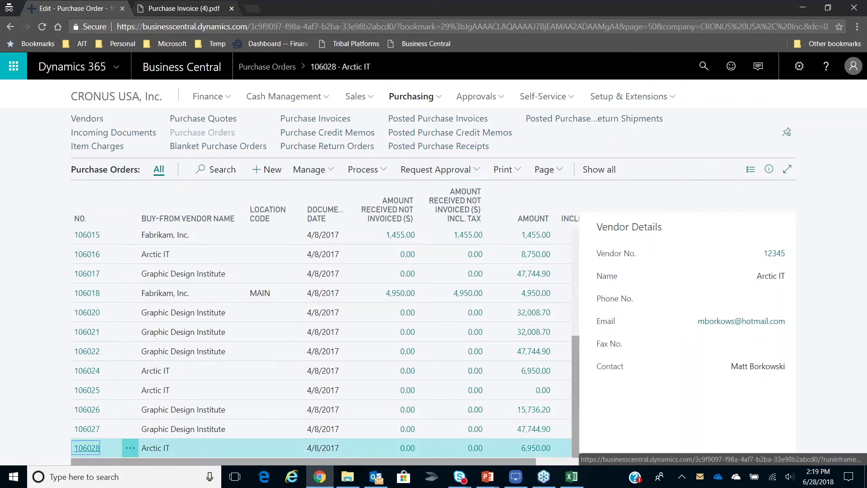
{"action": "scroll", "coordinate": [659, 240], "scroll_direction": "down", "scroll_amount": 1}
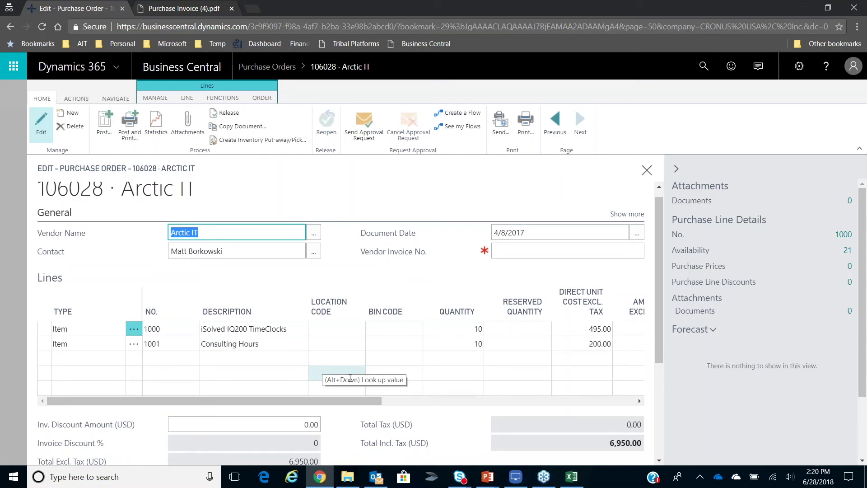
- Switch to LonelyScreen AirPlay Receiver and postpone the subscription offer to show the mirrored mobile app
{"action": "left_click", "coordinate": [521, 482]}
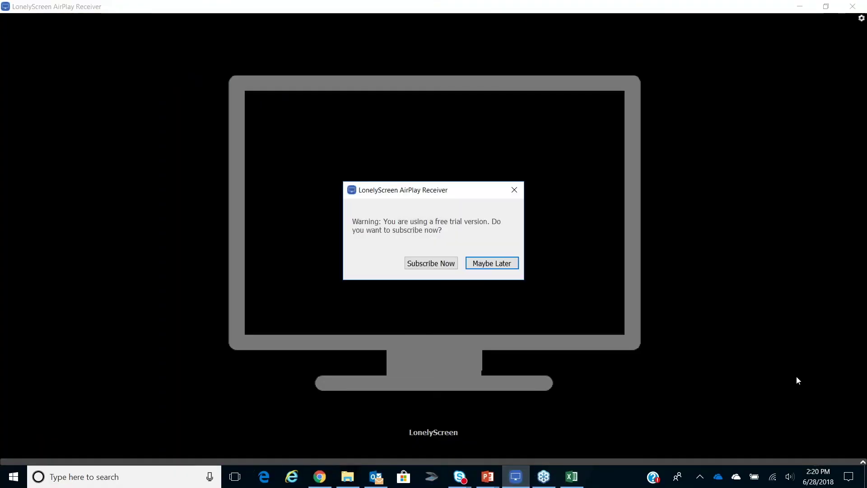
{"action": "left_click", "coordinate": [494, 263]}
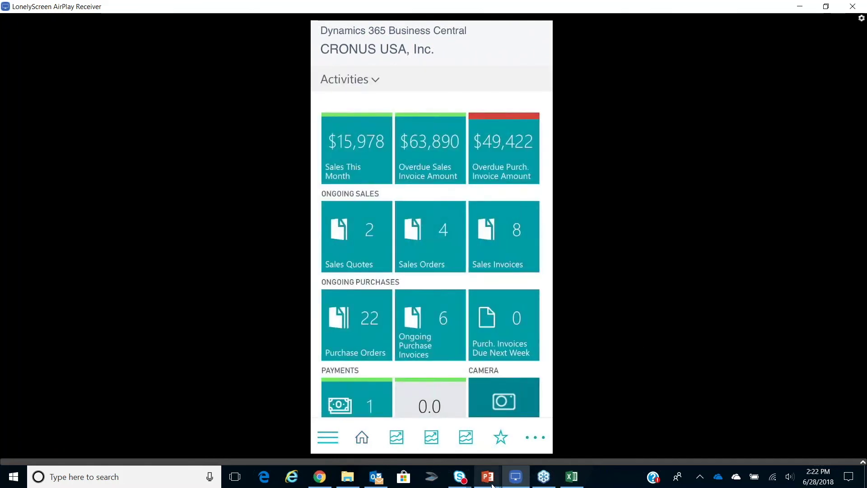
- Return to the running PowerPoint slide show and advance past the Business Central Demo slide to HR and Payroll
{"action": "mouse_move", "coordinate": [493, 485]}
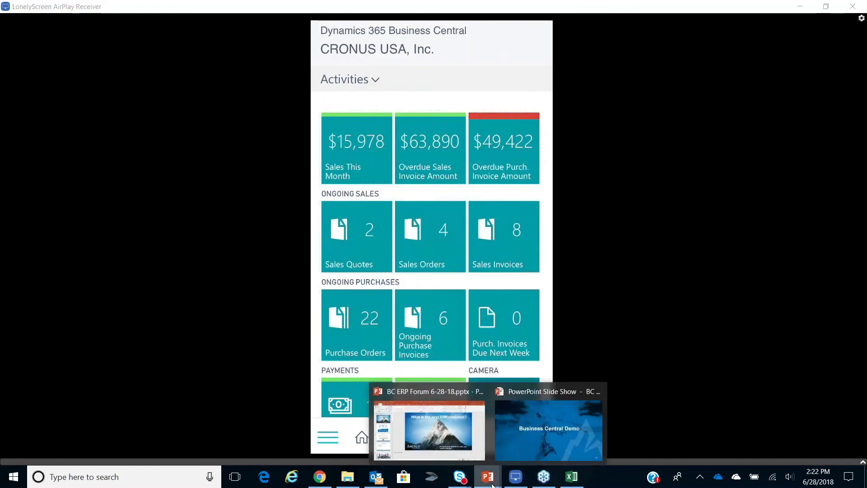
{"action": "left_click", "coordinate": [541, 427]}
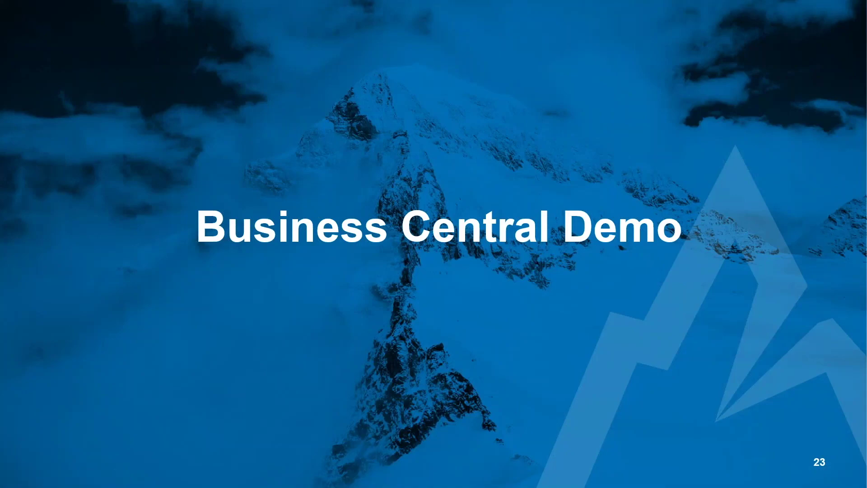
{"action": "key", "text": "Right"}
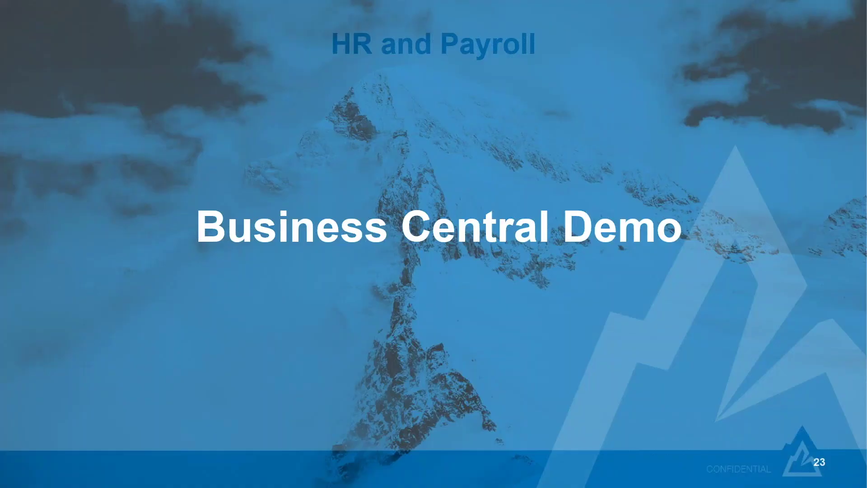